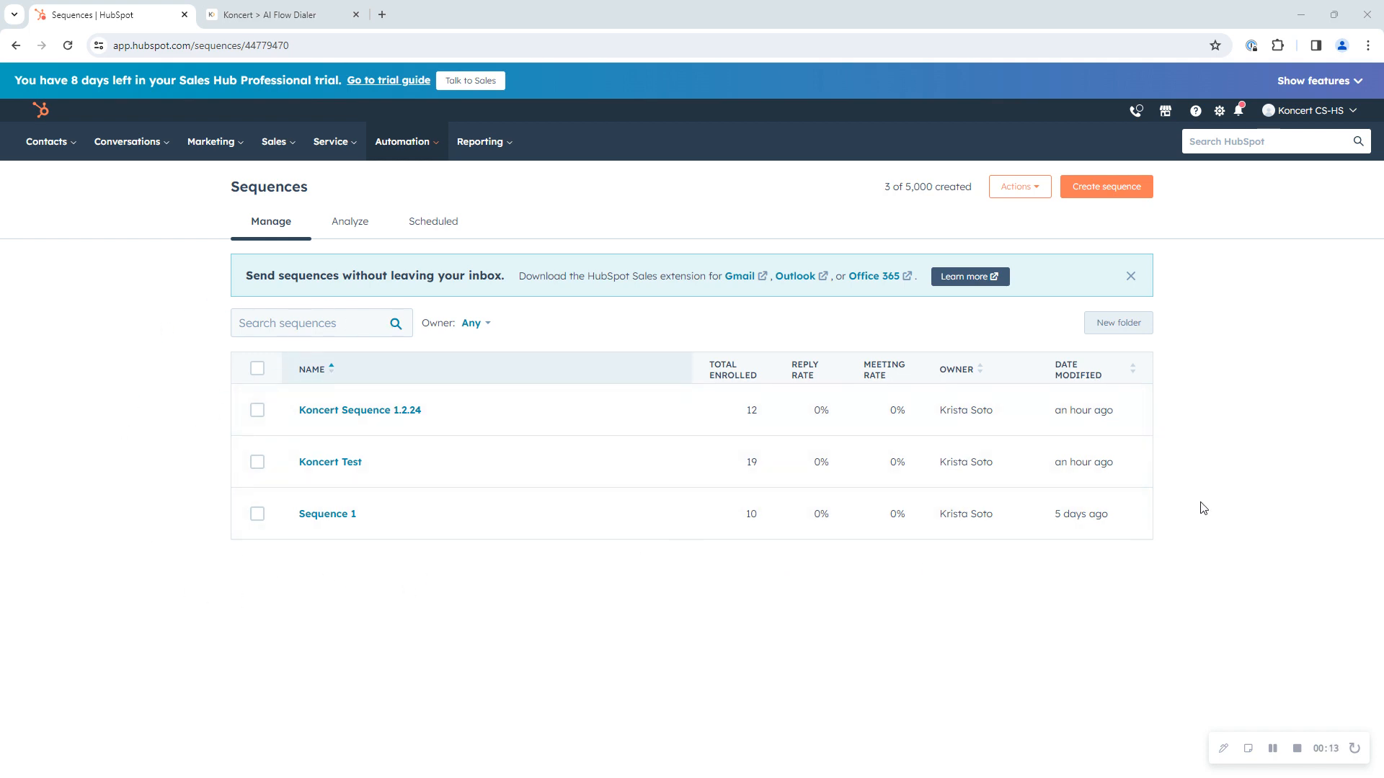
# Step: Create a new sequence from scratch and name it "Call Sequence 1.2"
pyautogui.click(1088, 195)
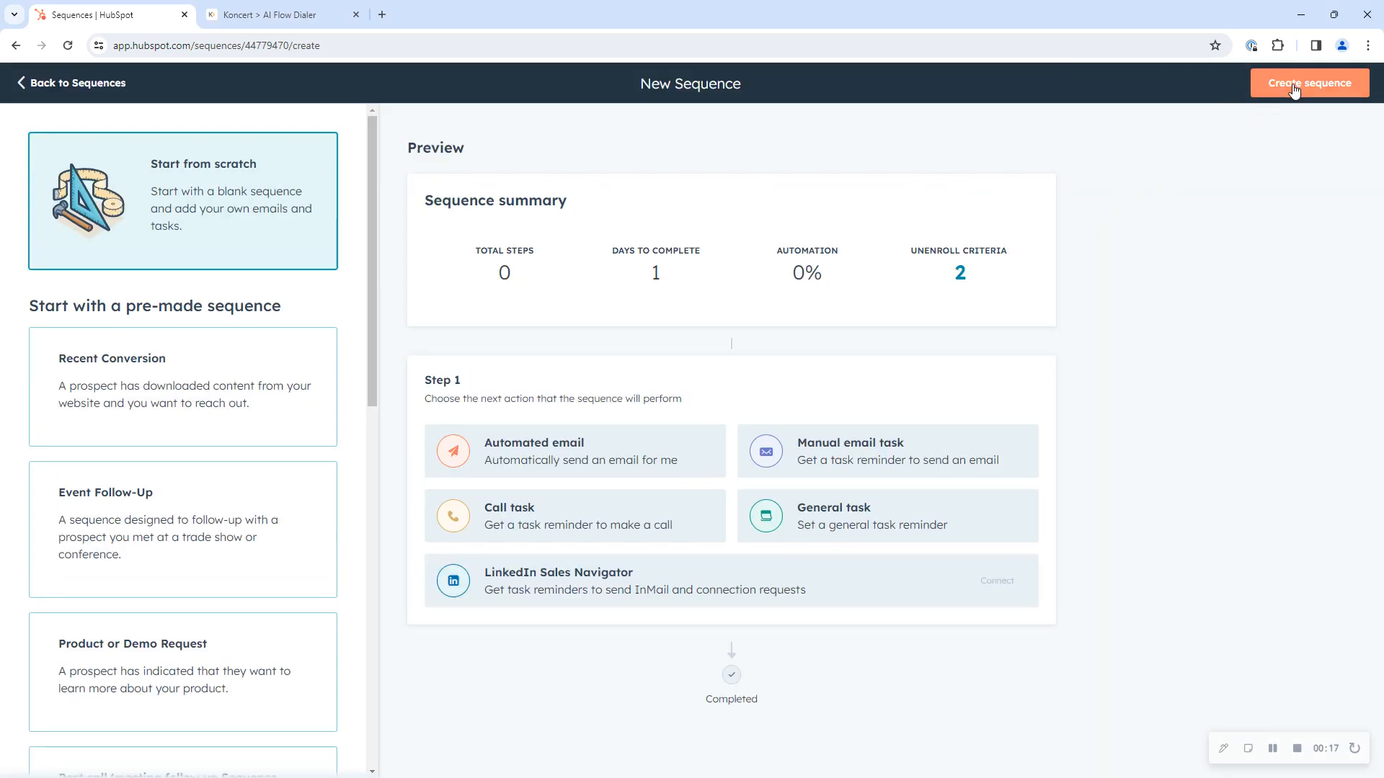
pyautogui.click(1293, 85)
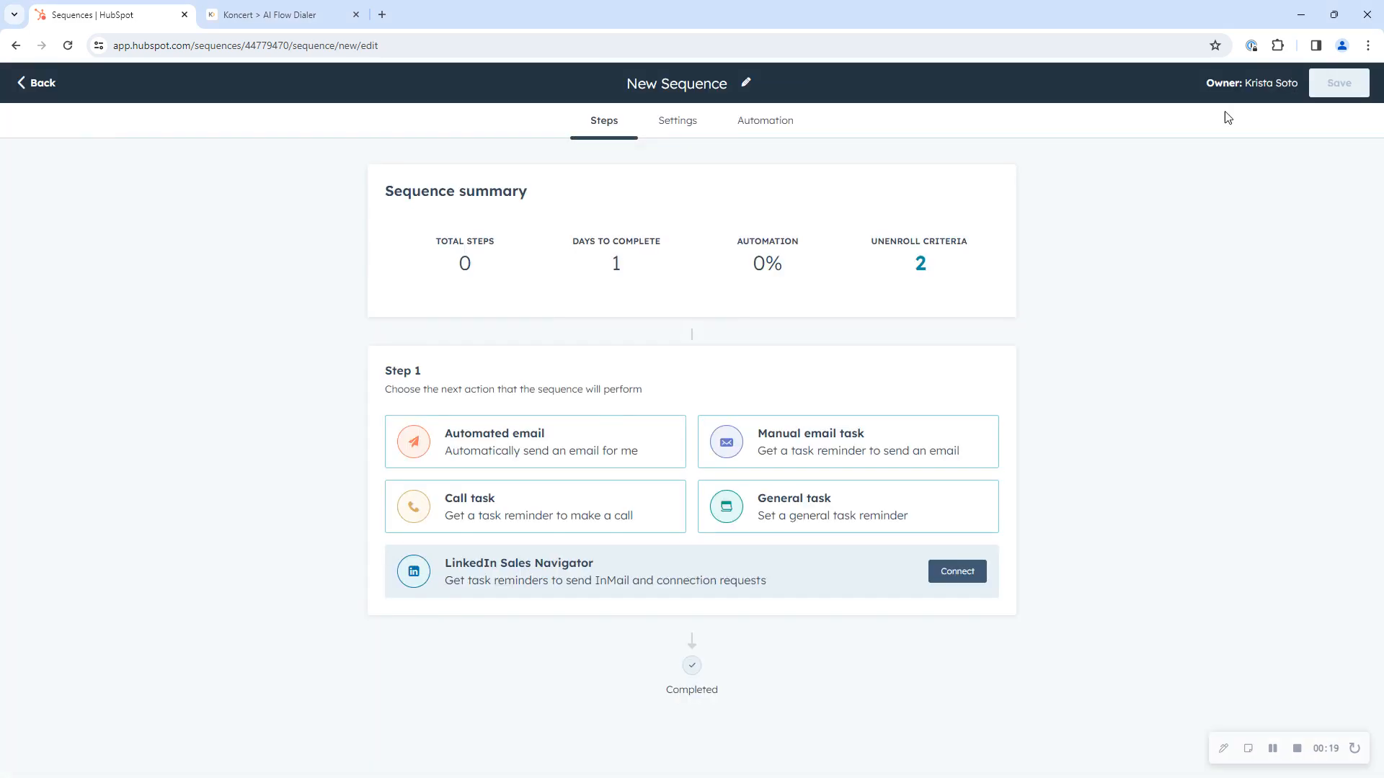
pyautogui.click(745, 90)
pyautogui.tripleClick(707, 85)
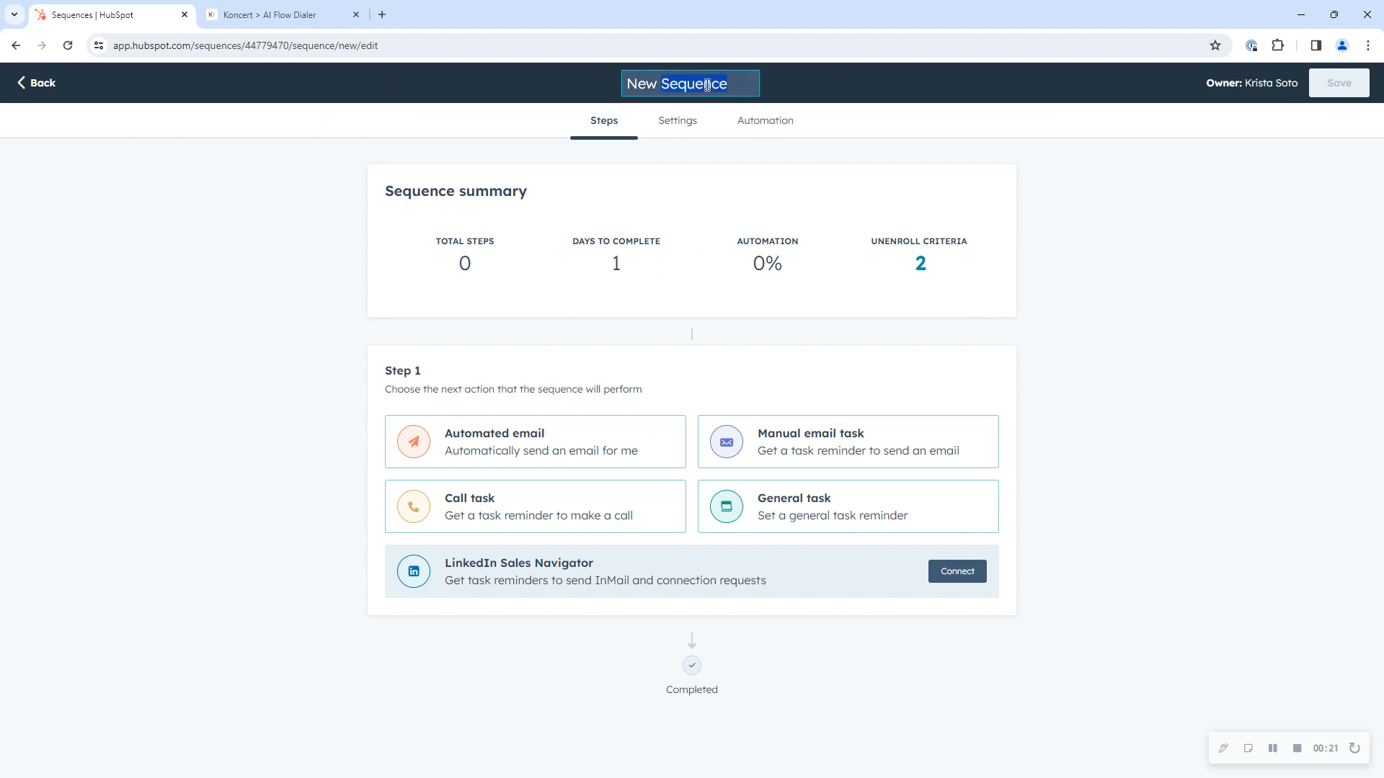
pyautogui.write('Call ')
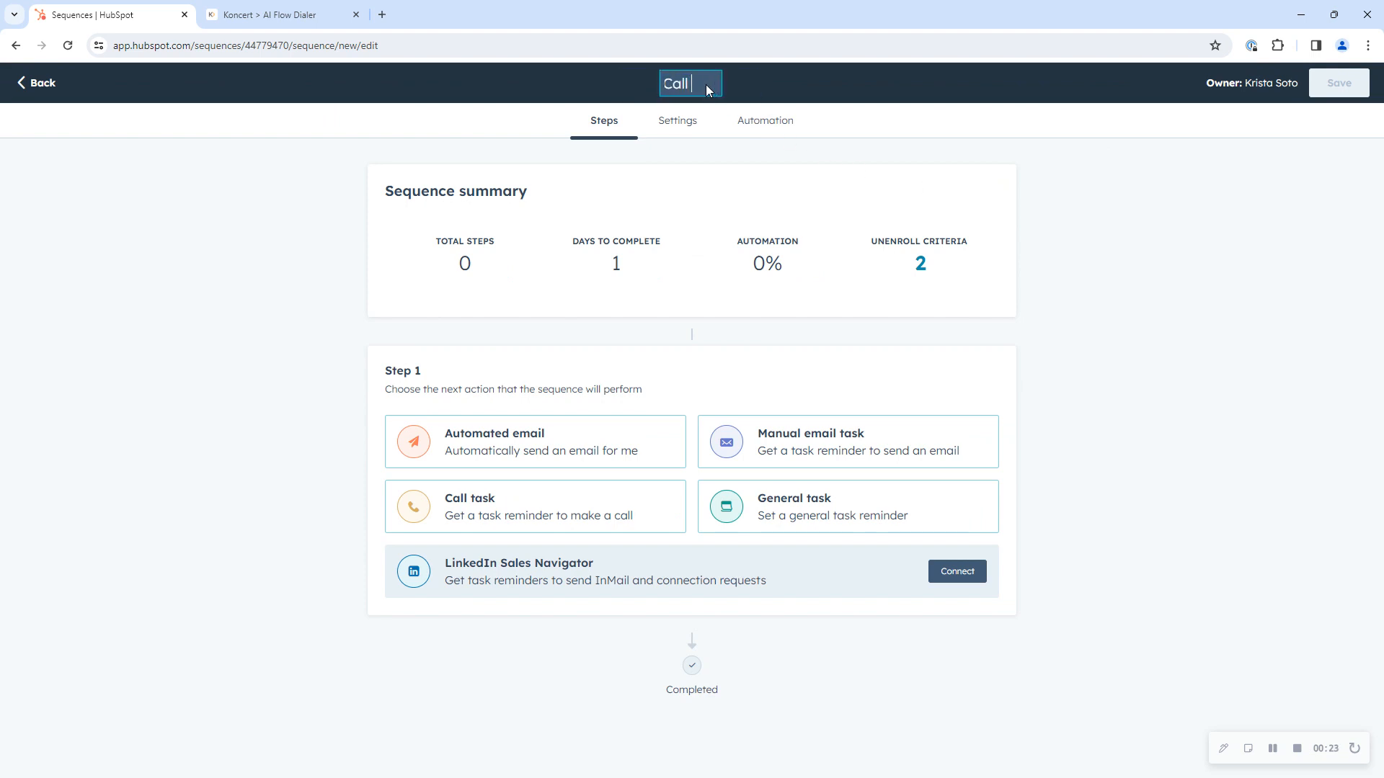
pyautogui.write('Sequence 1.2')
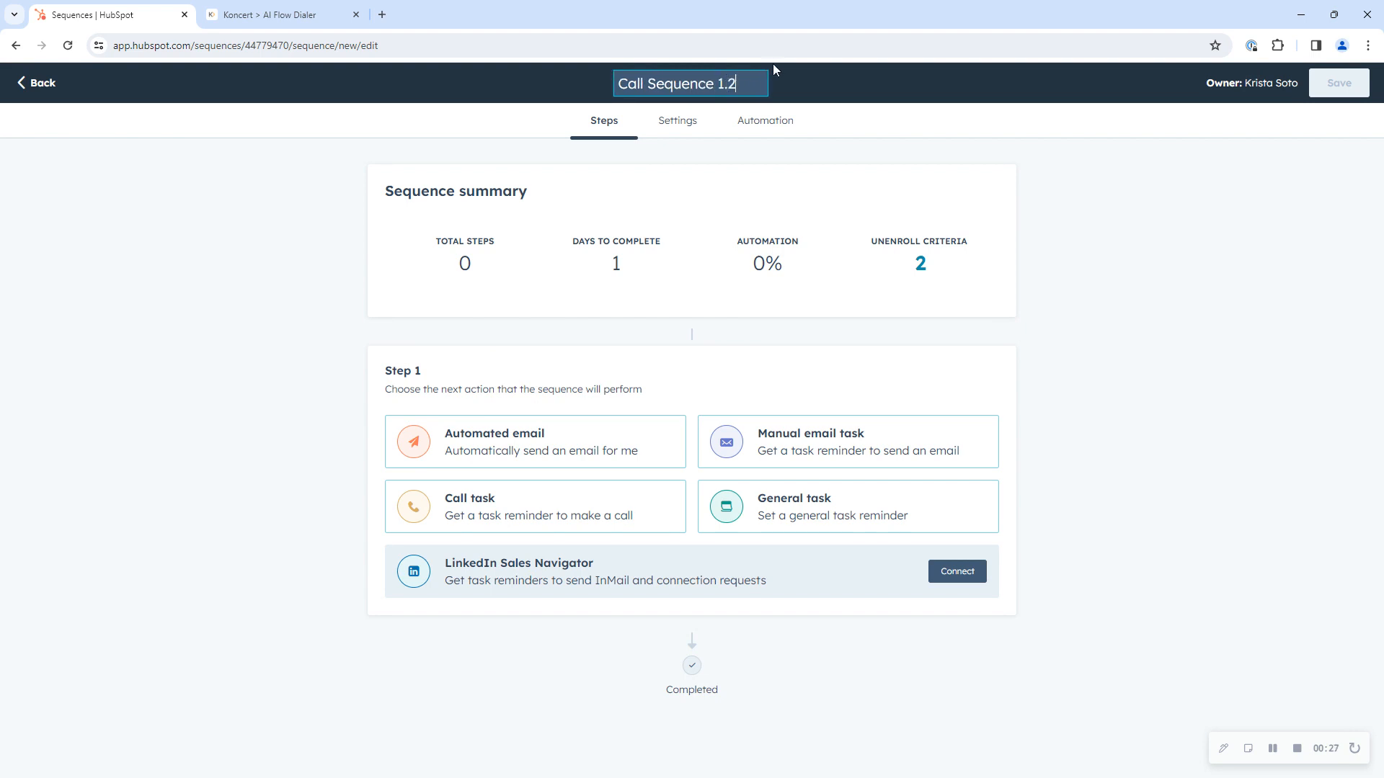
pyautogui.click(1007, 138)
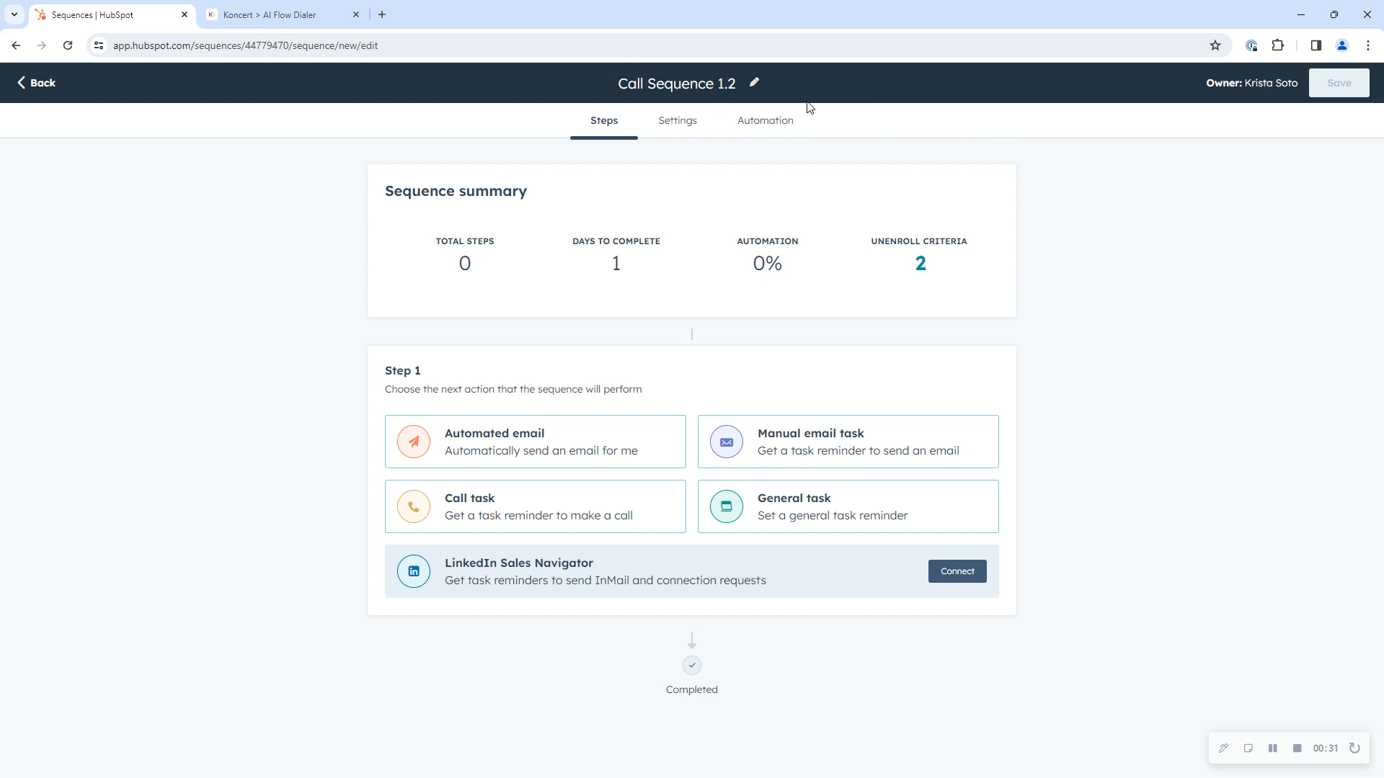
# Step: Add a call task as the first step, titled "Call Sequence 1.2 - Step 1 - Intro Call"
pyautogui.click(477, 506)
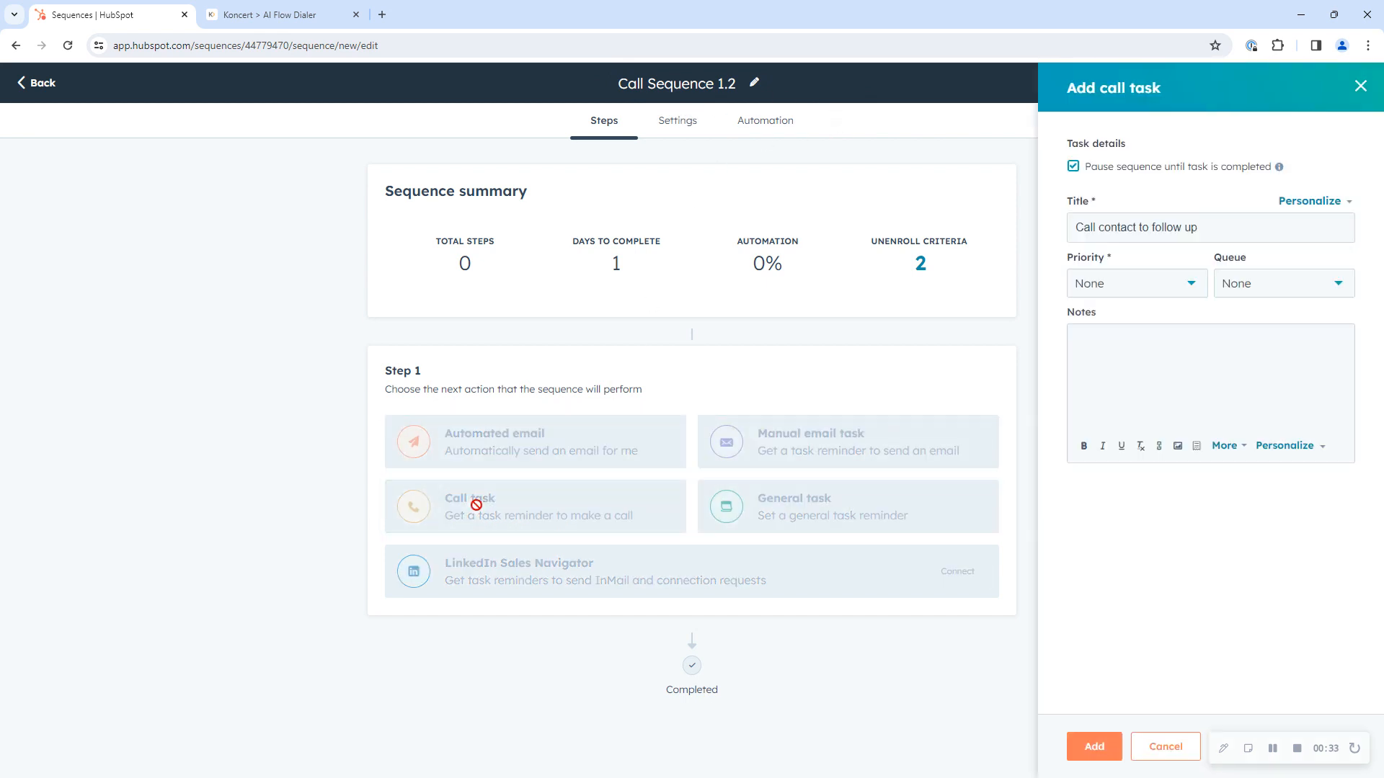
pyautogui.click(1160, 226)
pyautogui.hotkey('ctrl', 'a')
pyautogui.press('BackSpace')
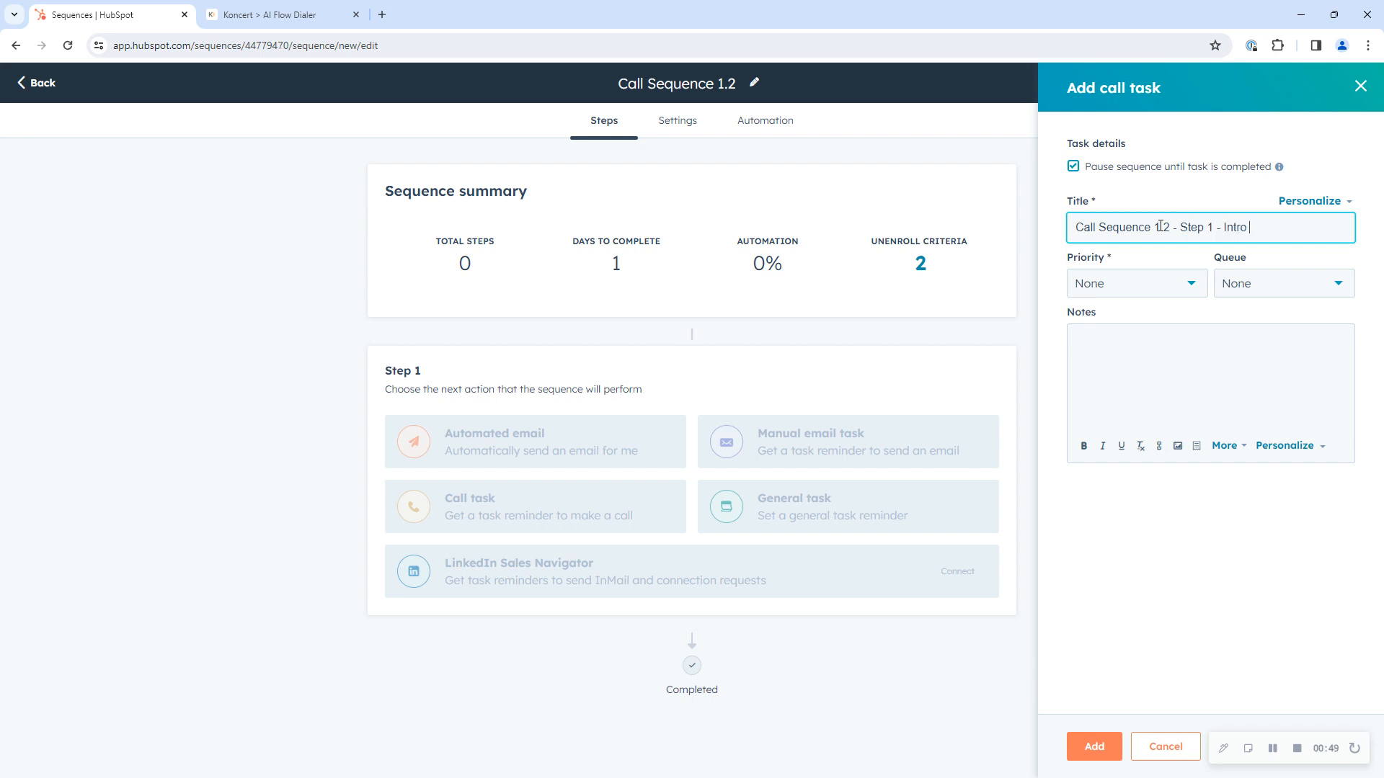
pyautogui.moveTo(1163, 230); pyautogui.dragTo(1090, 230)
pyautogui.click(1090, 230)
pyautogui.moveTo(1213, 227); pyautogui.dragTo(1180, 228)
pyautogui.click(1237, 228)
pyautogui.moveTo(1272, 229); pyautogui.dragTo(1226, 231)
pyautogui.click(1252, 230)
pyautogui.click(1101, 751)
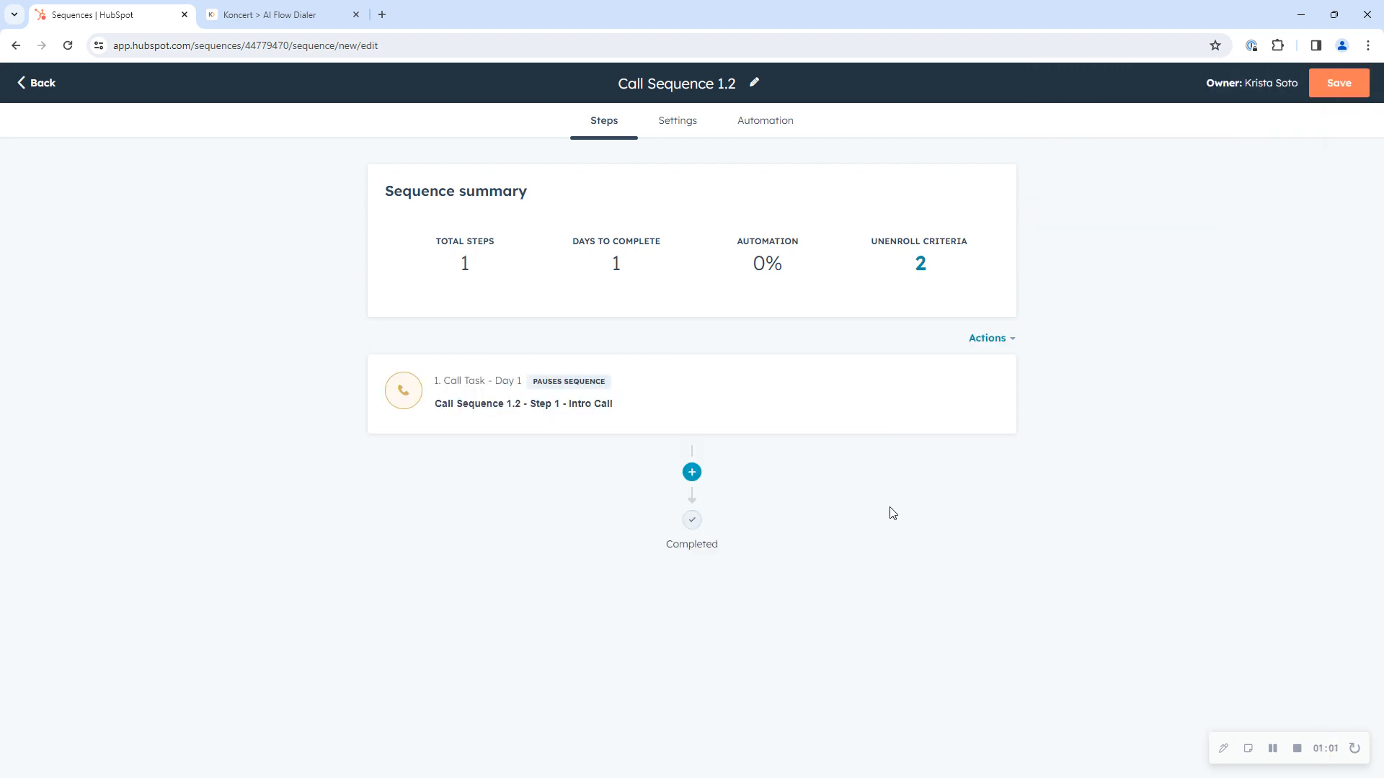
# Step: Add a second call task titled "Call Sequence 1.2 - Step 2 - Call Attempt"
pyautogui.click(692, 472)
pyautogui.click(490, 630)
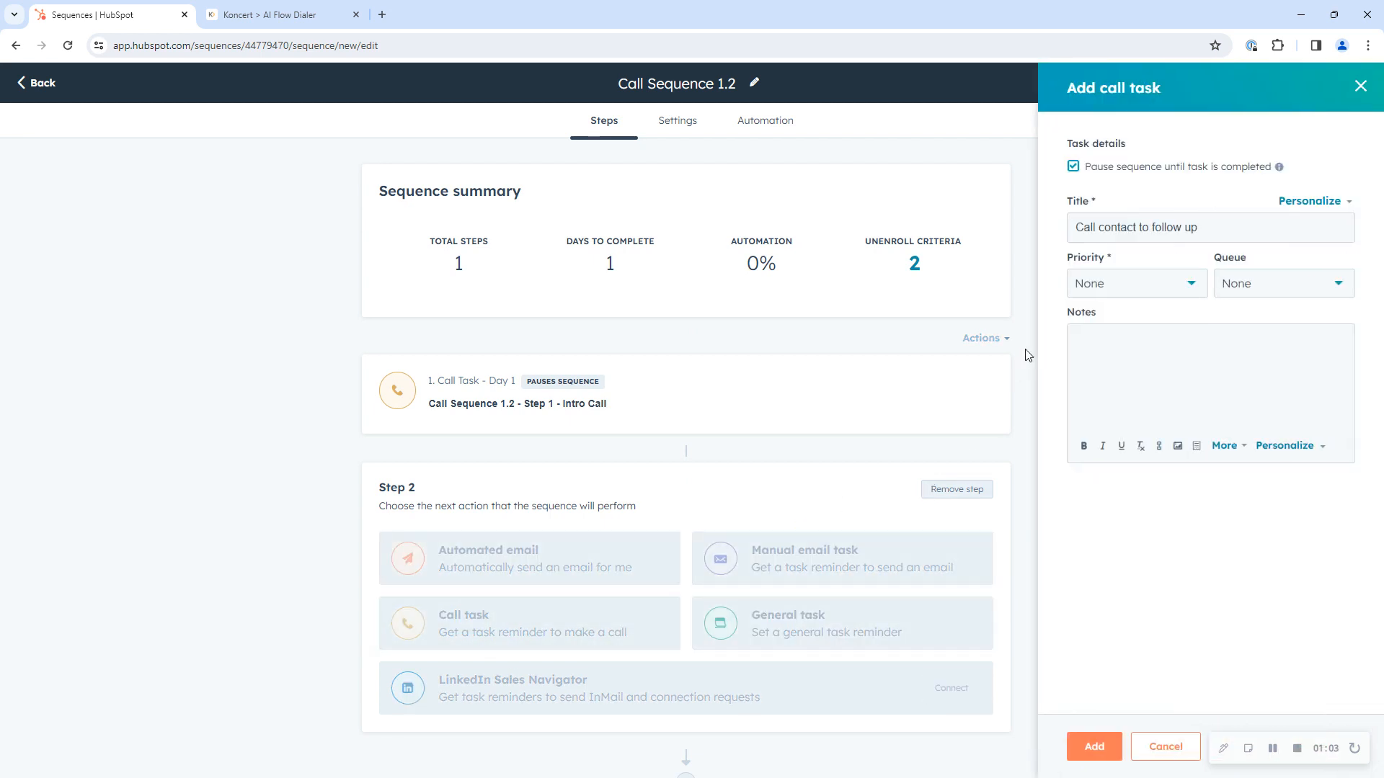
pyautogui.tripleClick(1100, 235)
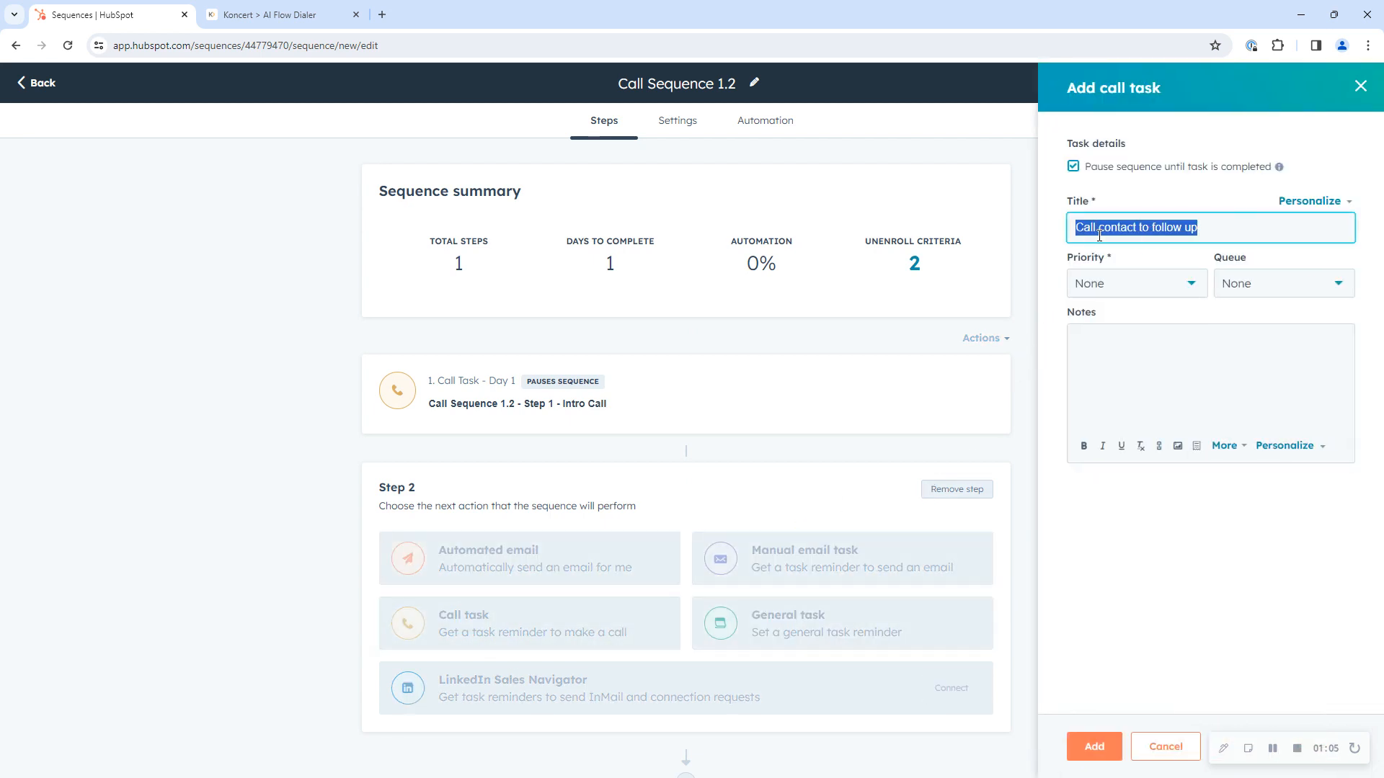
pyautogui.write('Call Sequence 1.2 - Step 2 -')
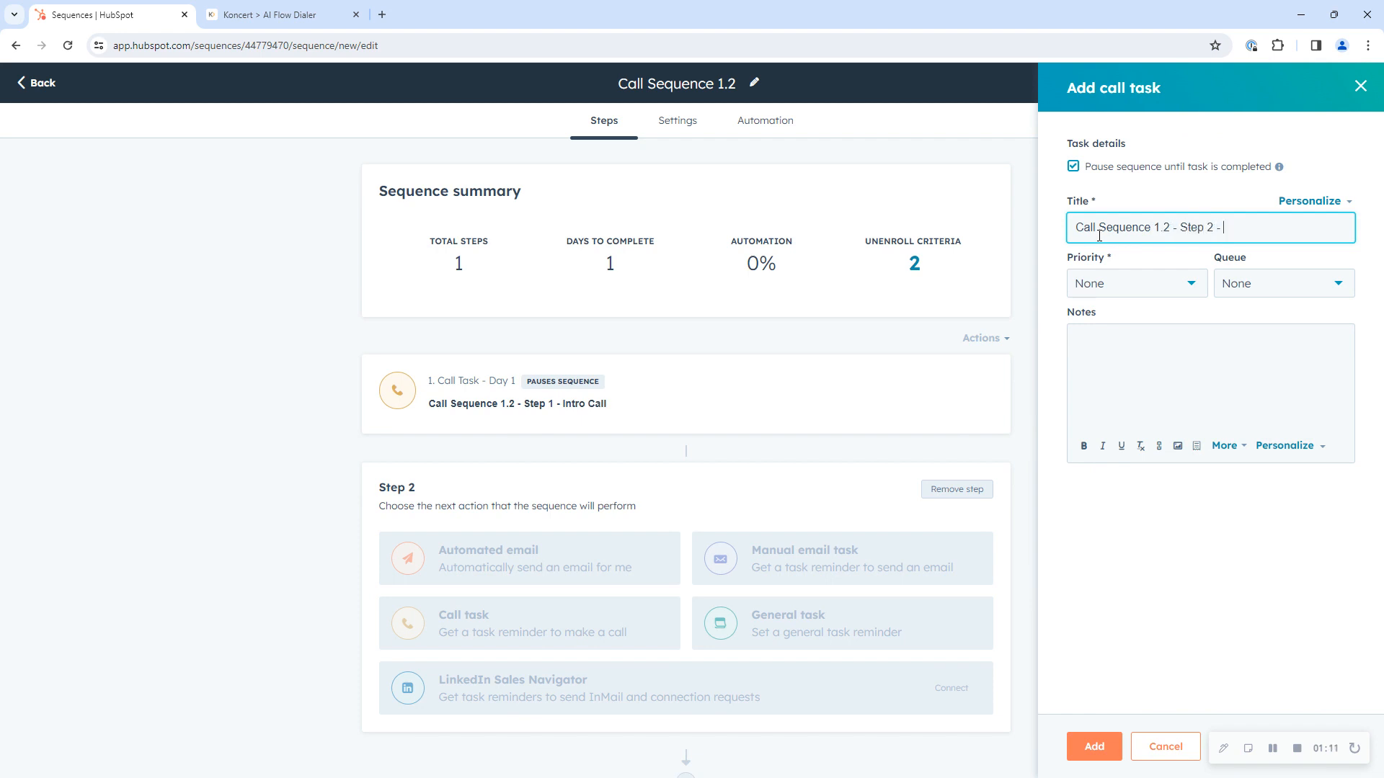
pyautogui.write('Call Attempt')
pyautogui.click(1094, 745)
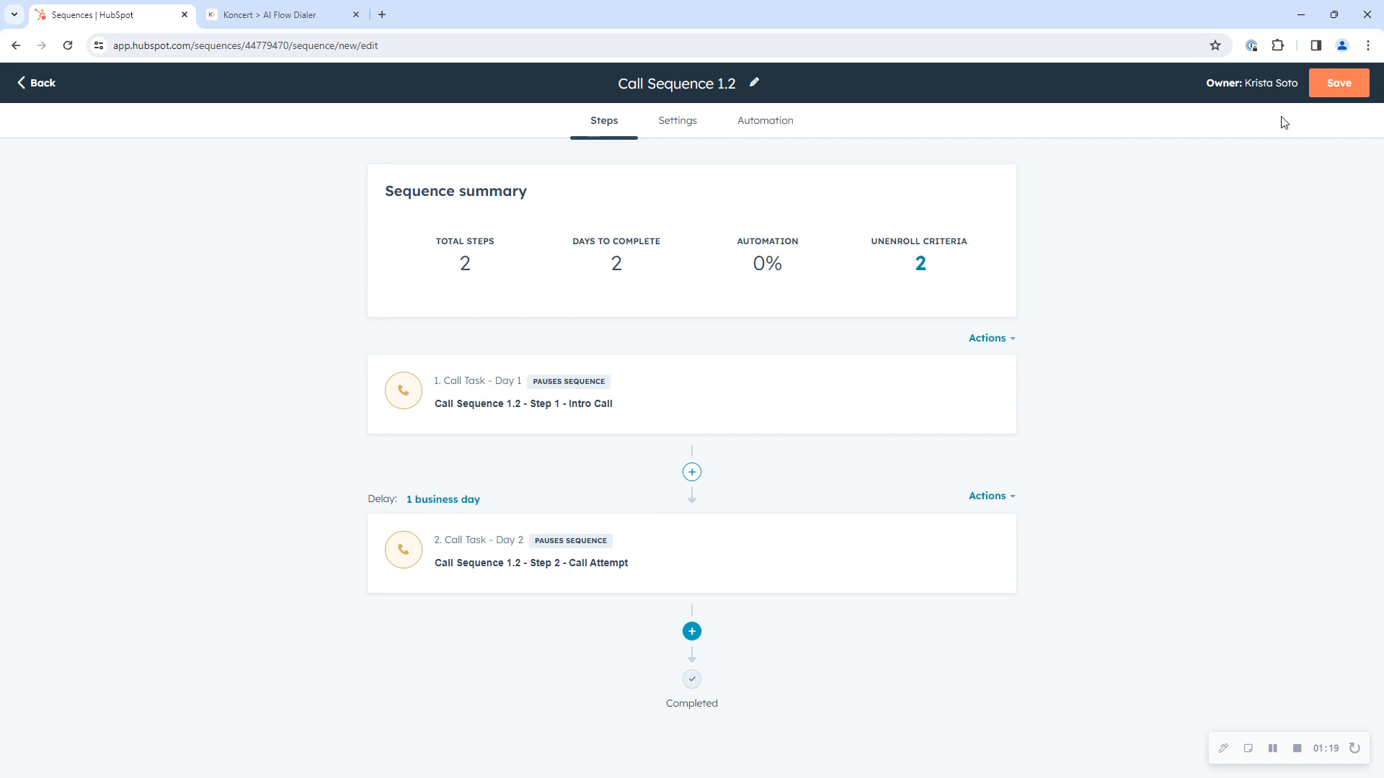
# Step: Save the sequence and make it visible to Everyone
pyautogui.click(1339, 85)
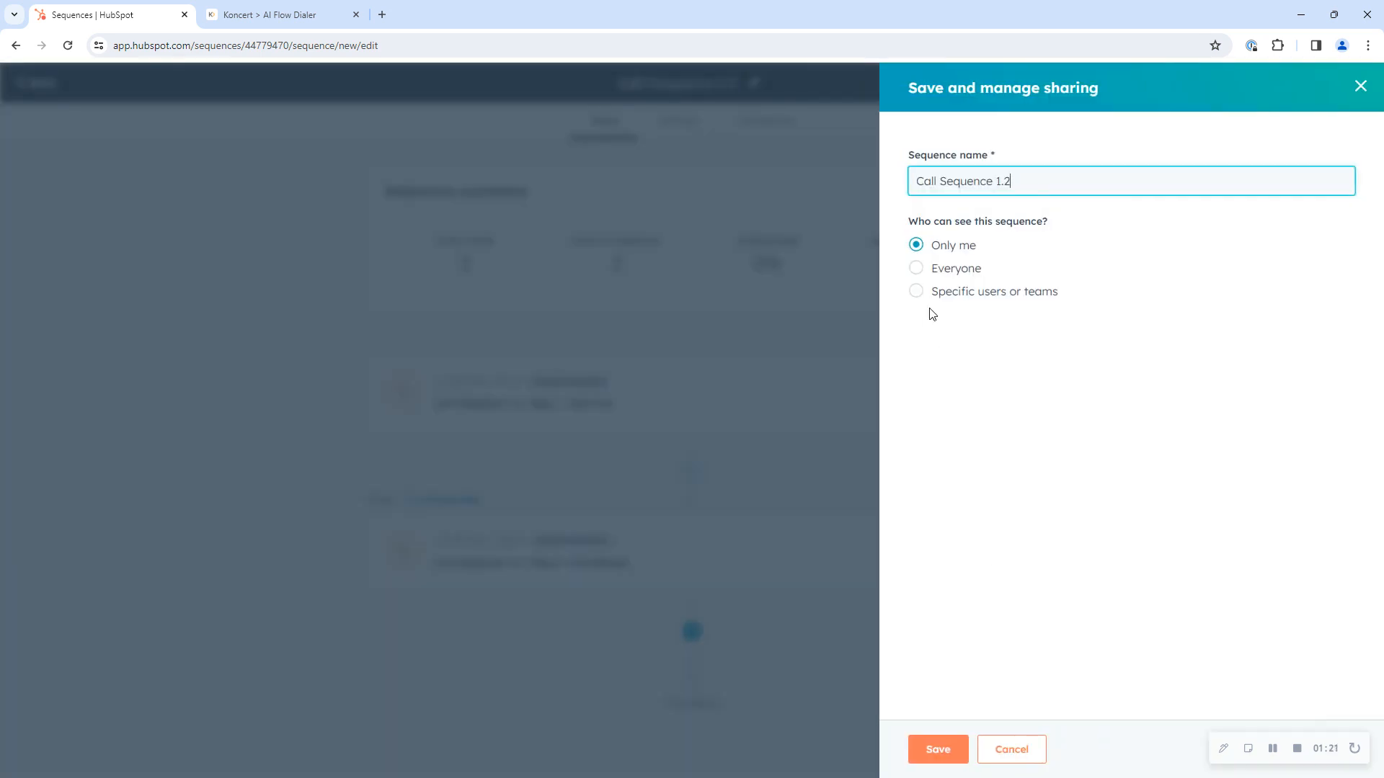
pyautogui.click(950, 269)
pyautogui.click(951, 750)
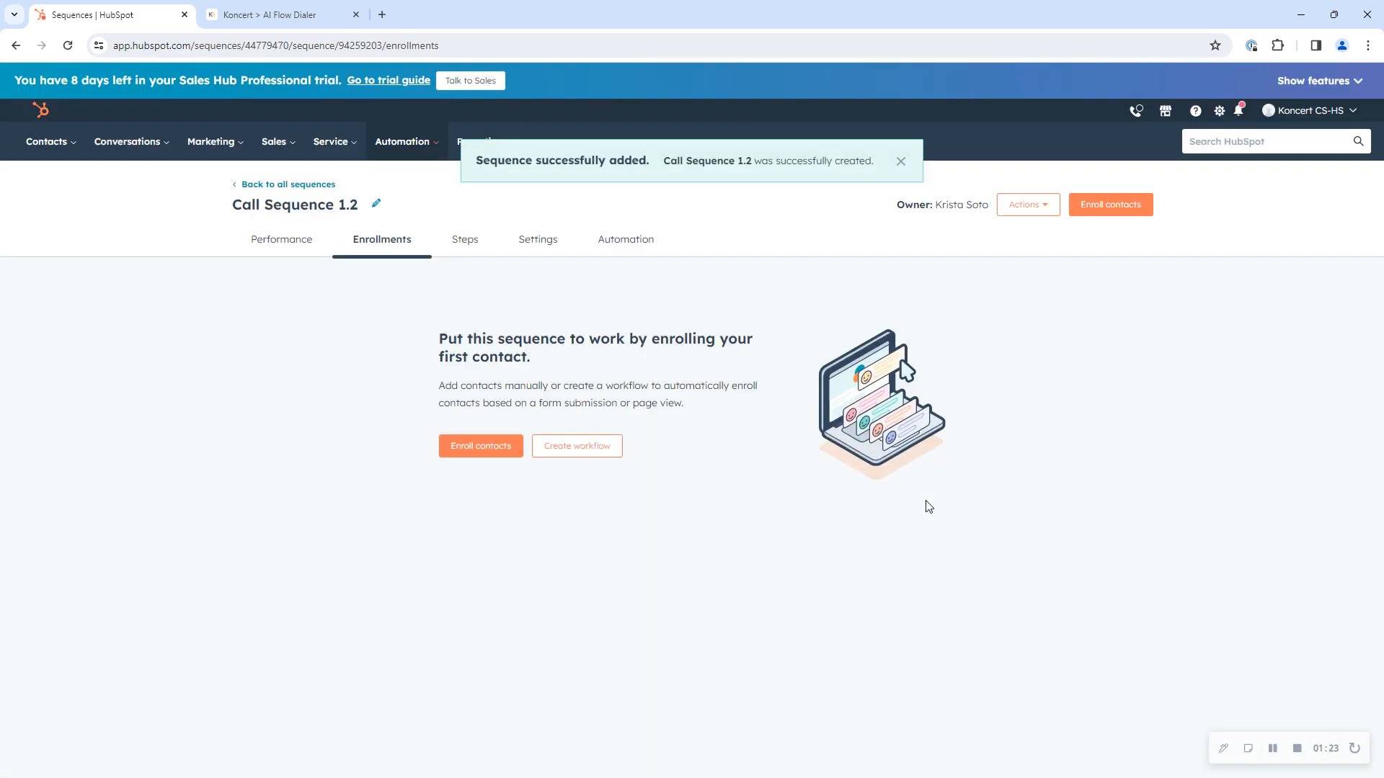
# Step: Begin enrolling contacts in the sequence and select the first five contacts not already enrolled elsewhere
pyautogui.click(451, 445)
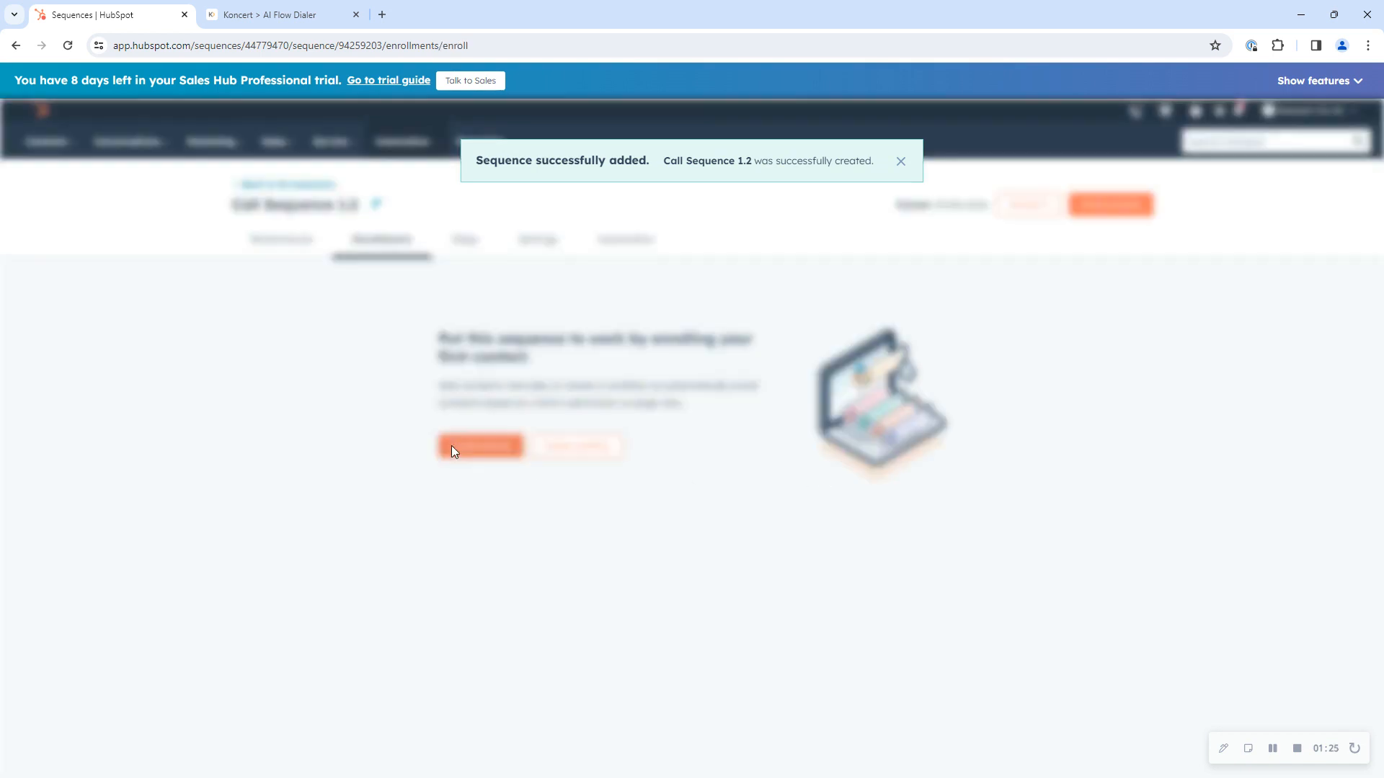
pyautogui.scroll(-1, 1116, 487)
pyautogui.scroll(1, 1124, 418)
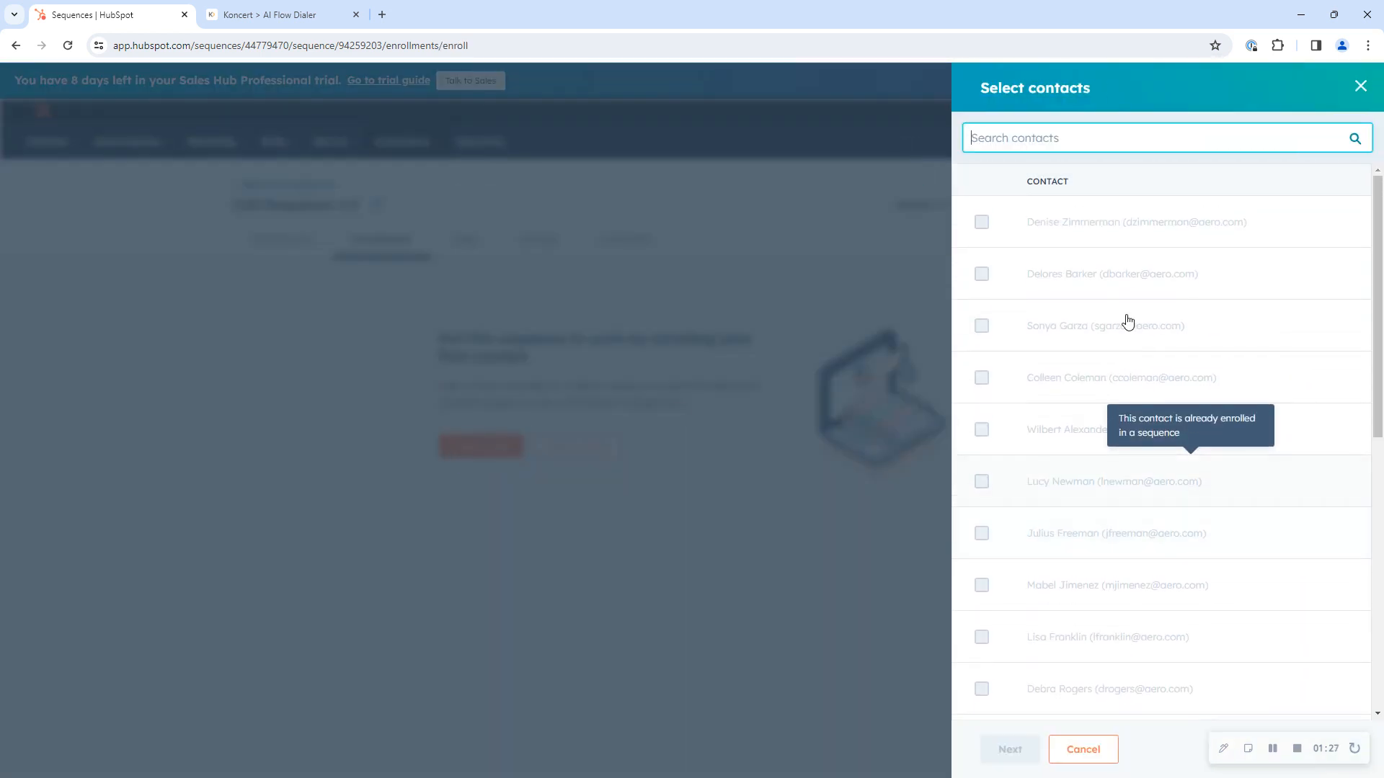
pyautogui.scroll(-1, 1124, 613)
pyautogui.scroll(-10, 1122, 614)
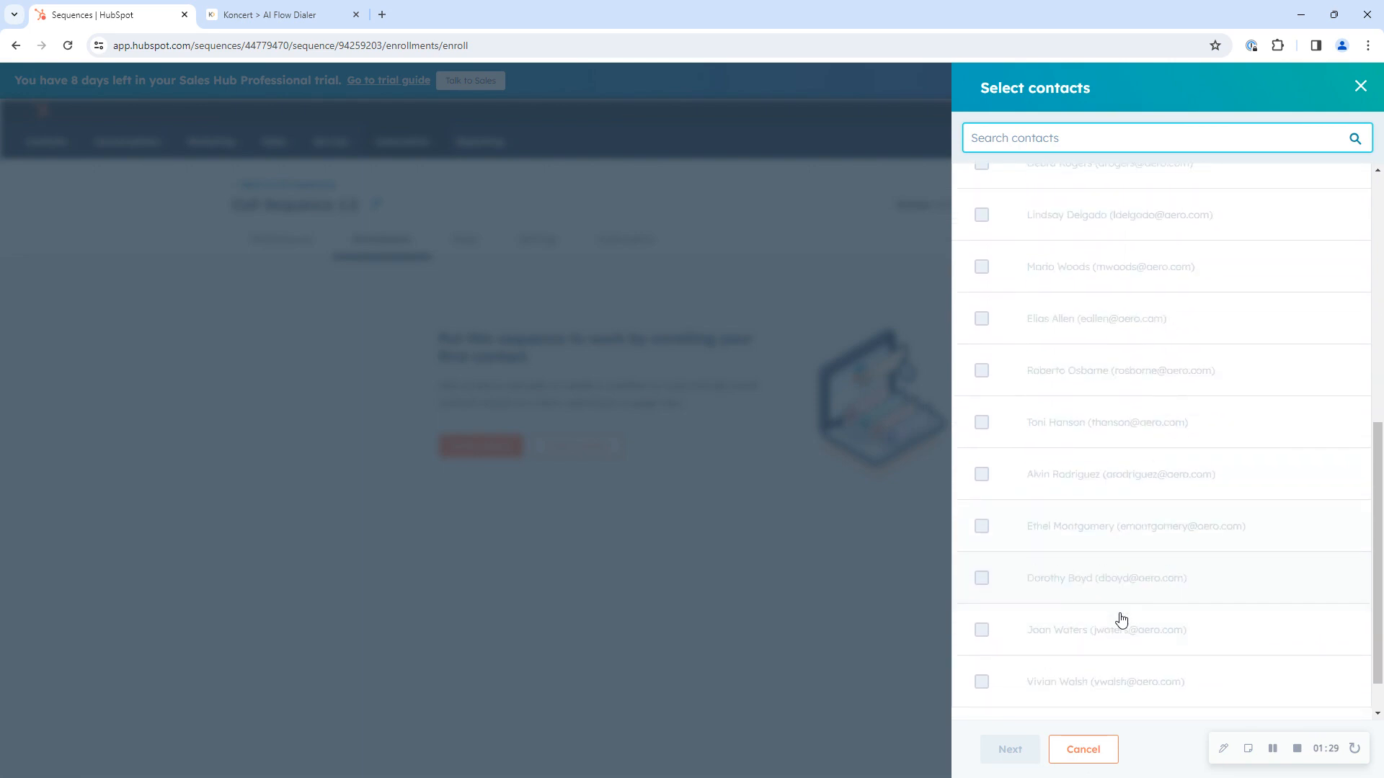
pyautogui.scroll(-8, 1120, 620)
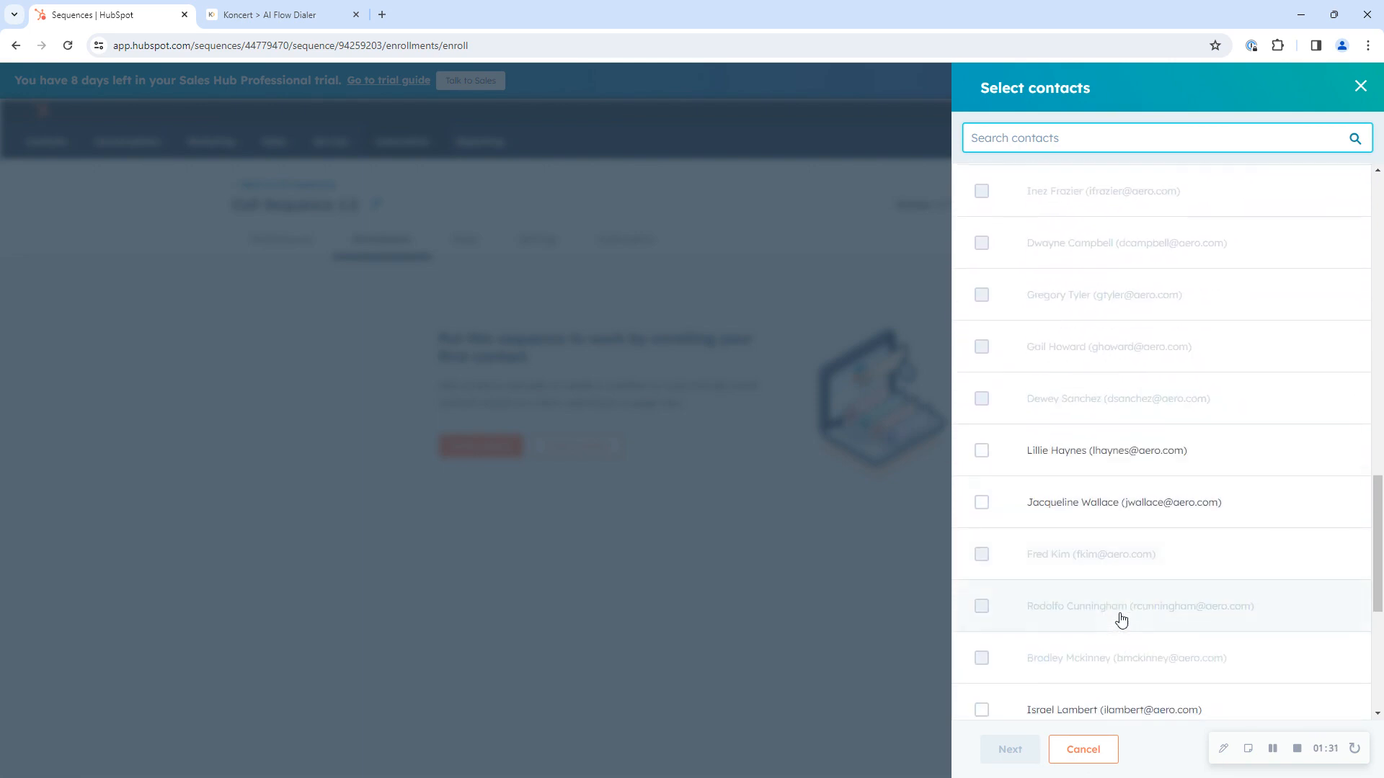
pyautogui.click(981, 234)
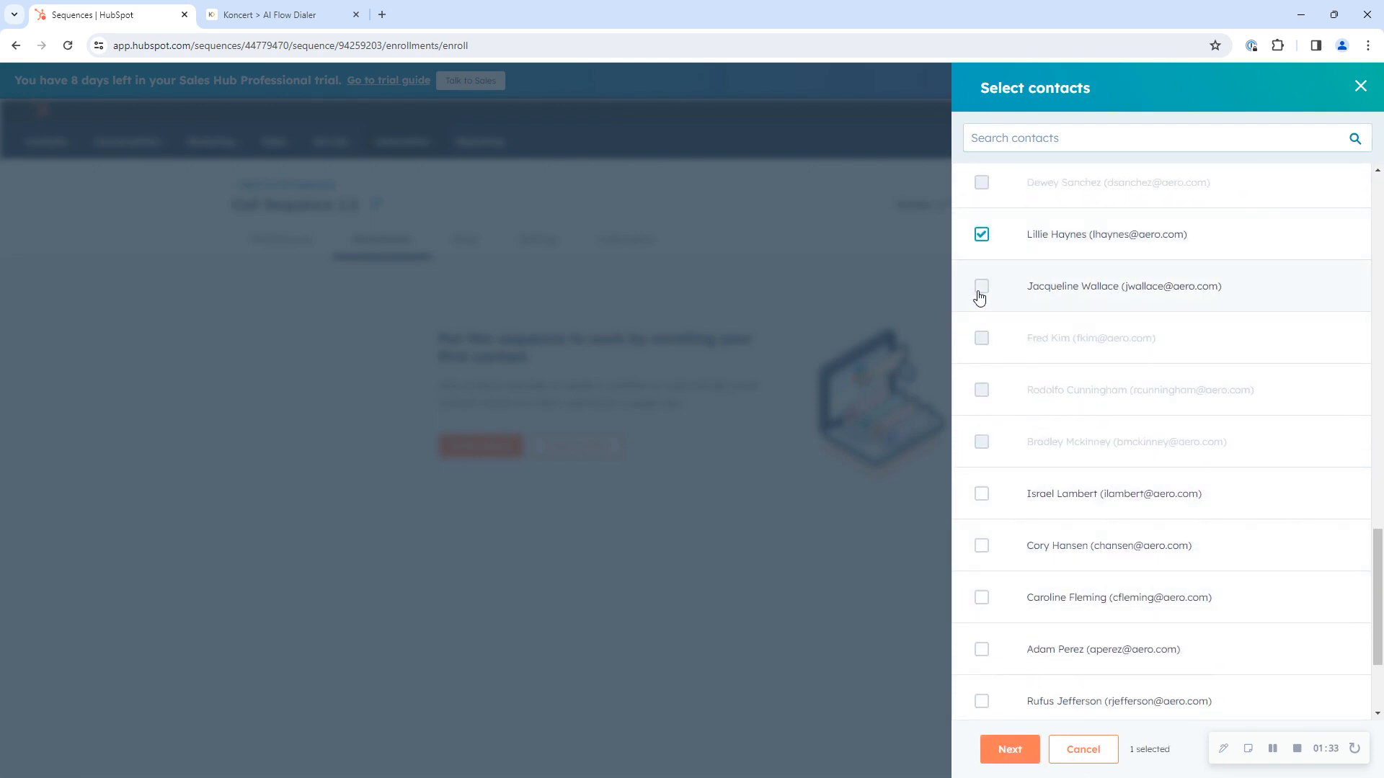
pyautogui.click(982, 286)
pyautogui.click(982, 493)
pyautogui.click(981, 546)
pyautogui.click(981, 598)
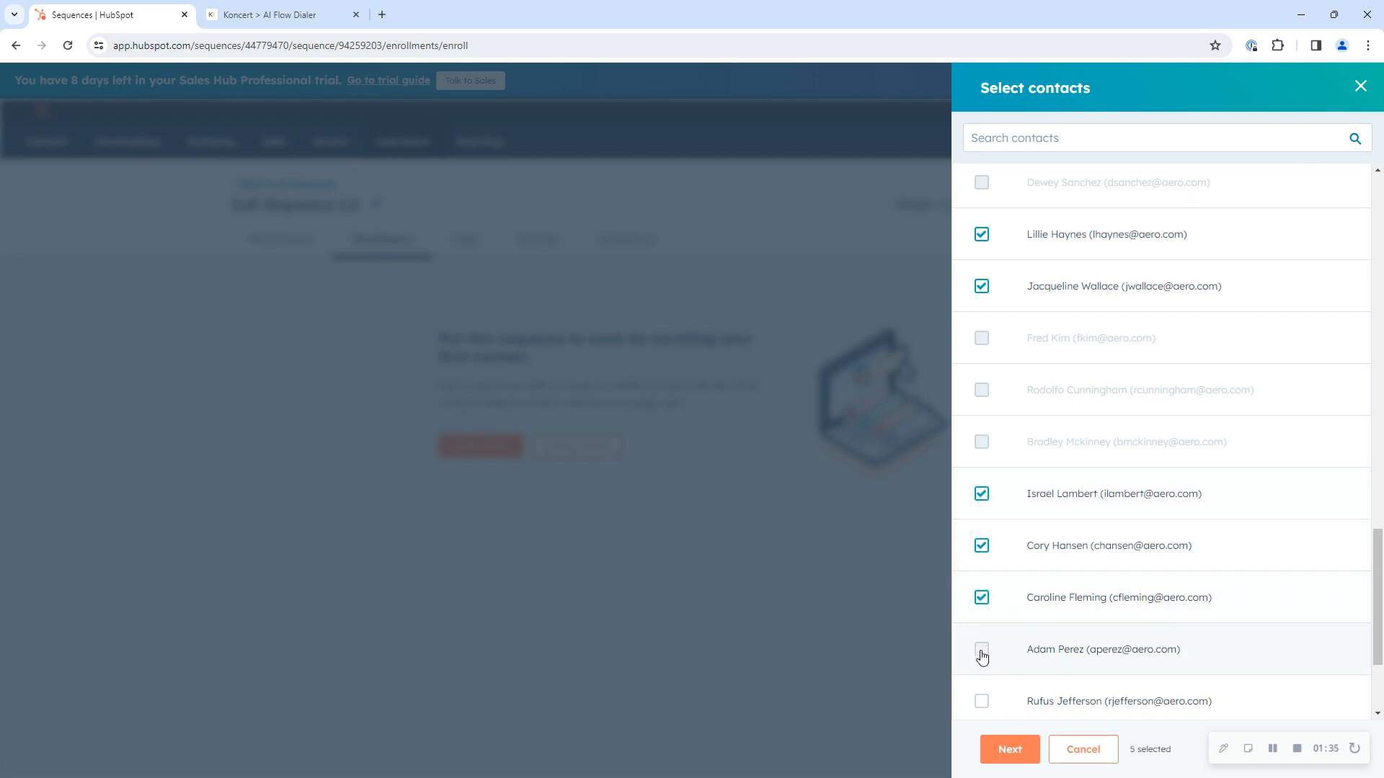
# Step: Add the following five available contacts to the selection and enroll all ten in Call Sequence 1.2
pyautogui.click(982, 650)
pyautogui.click(982, 701)
pyautogui.scroll(-2, 1002, 663)
pyautogui.click(981, 580)
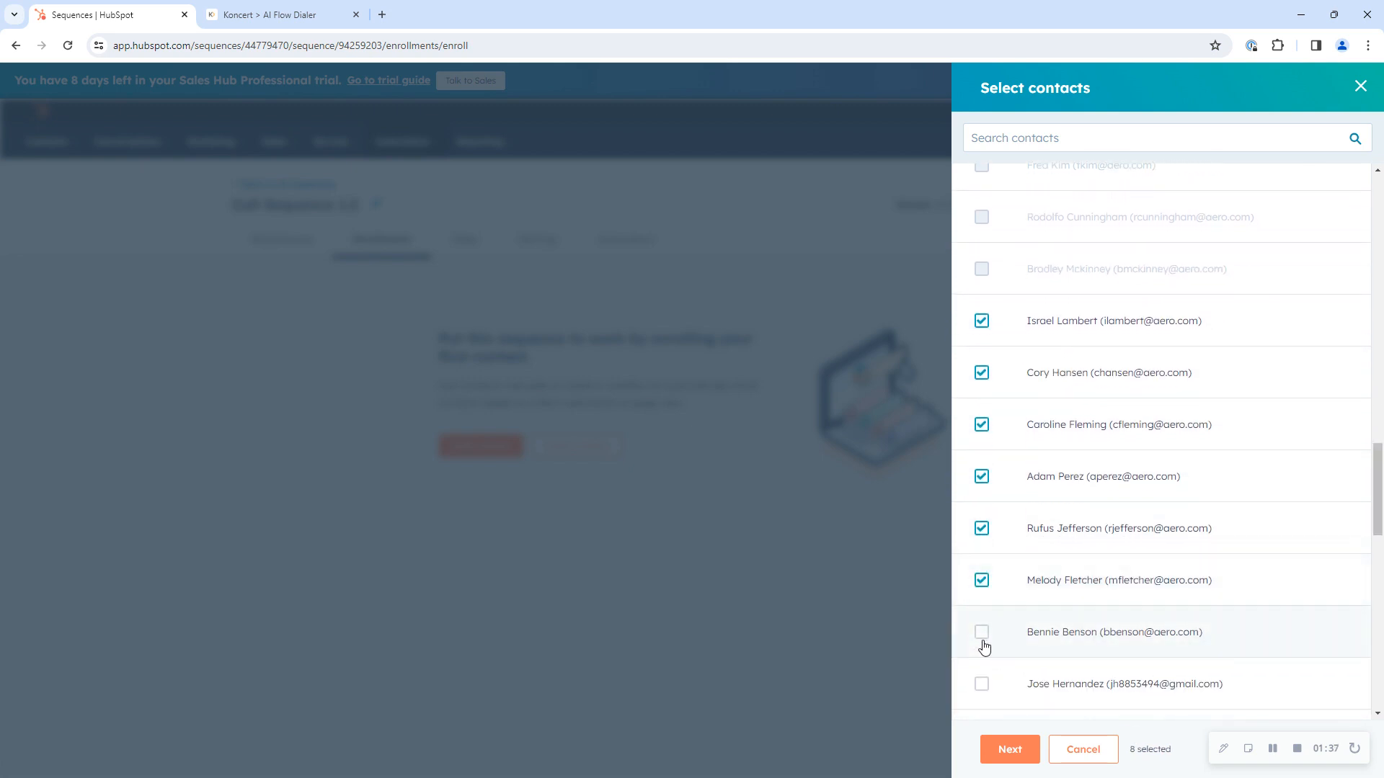
pyautogui.click(981, 632)
pyautogui.click(982, 684)
pyautogui.click(999, 755)
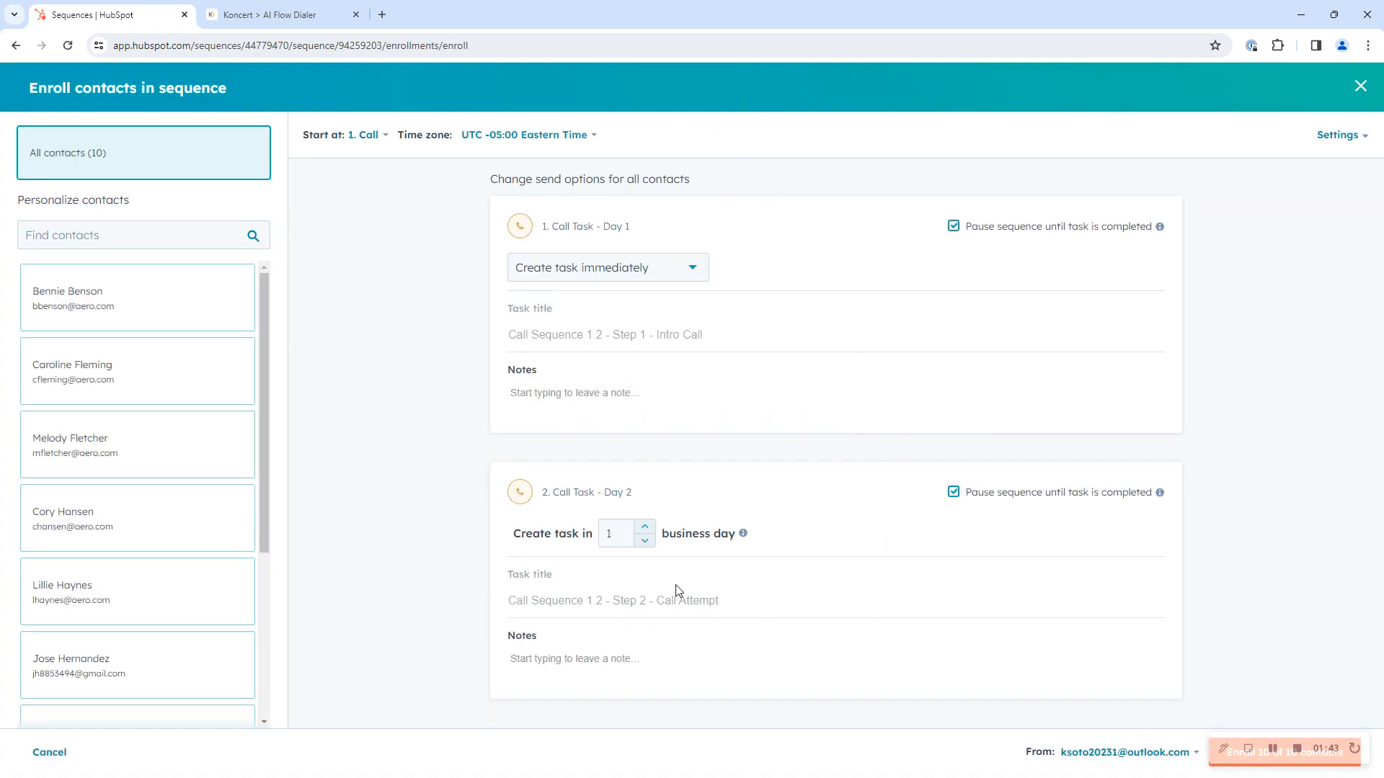
pyautogui.click(1219, 764)
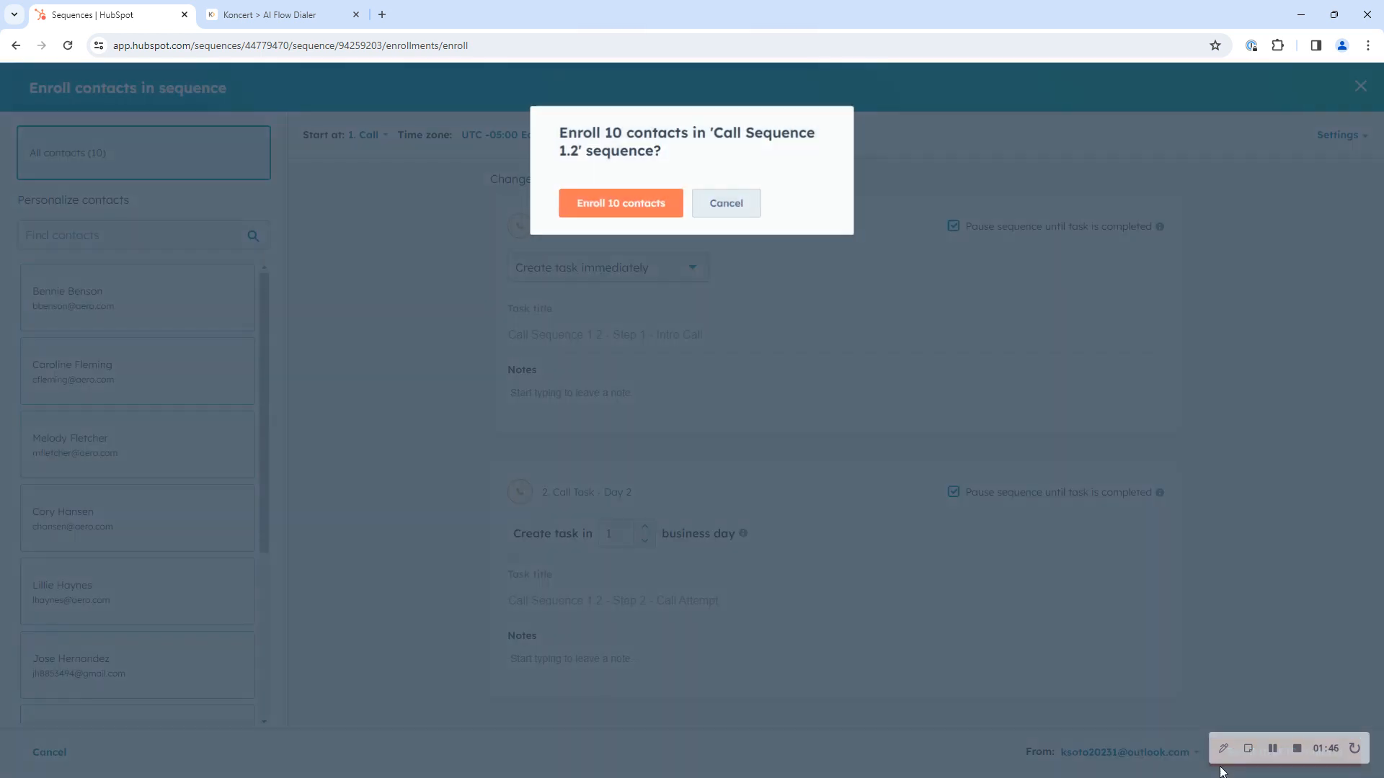
pyautogui.click(656, 207)
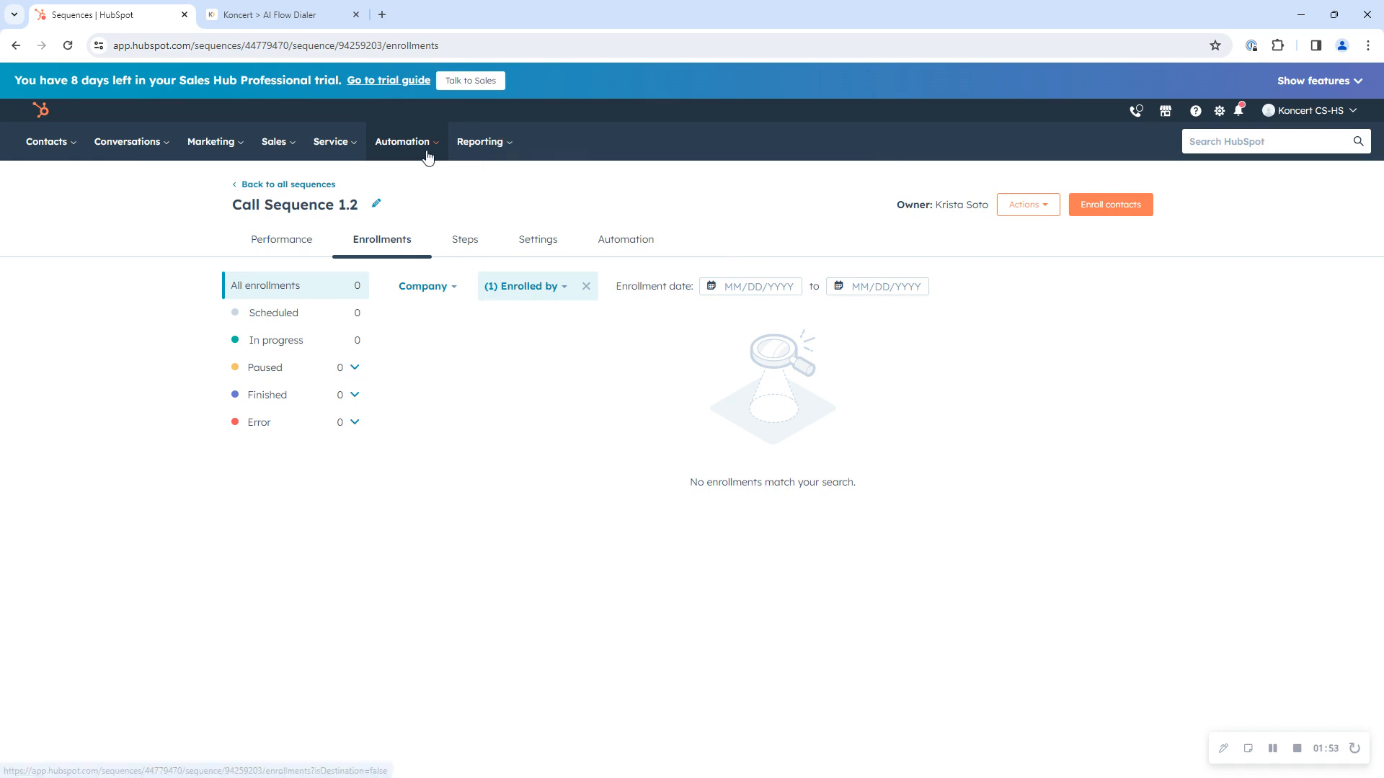
# Step: Review the performance and call steps of Koncert Sequence 1.2.24 and Koncert Test from the list of all sequences
pyautogui.moveTo(425, 142)
pyautogui.click(423, 186)
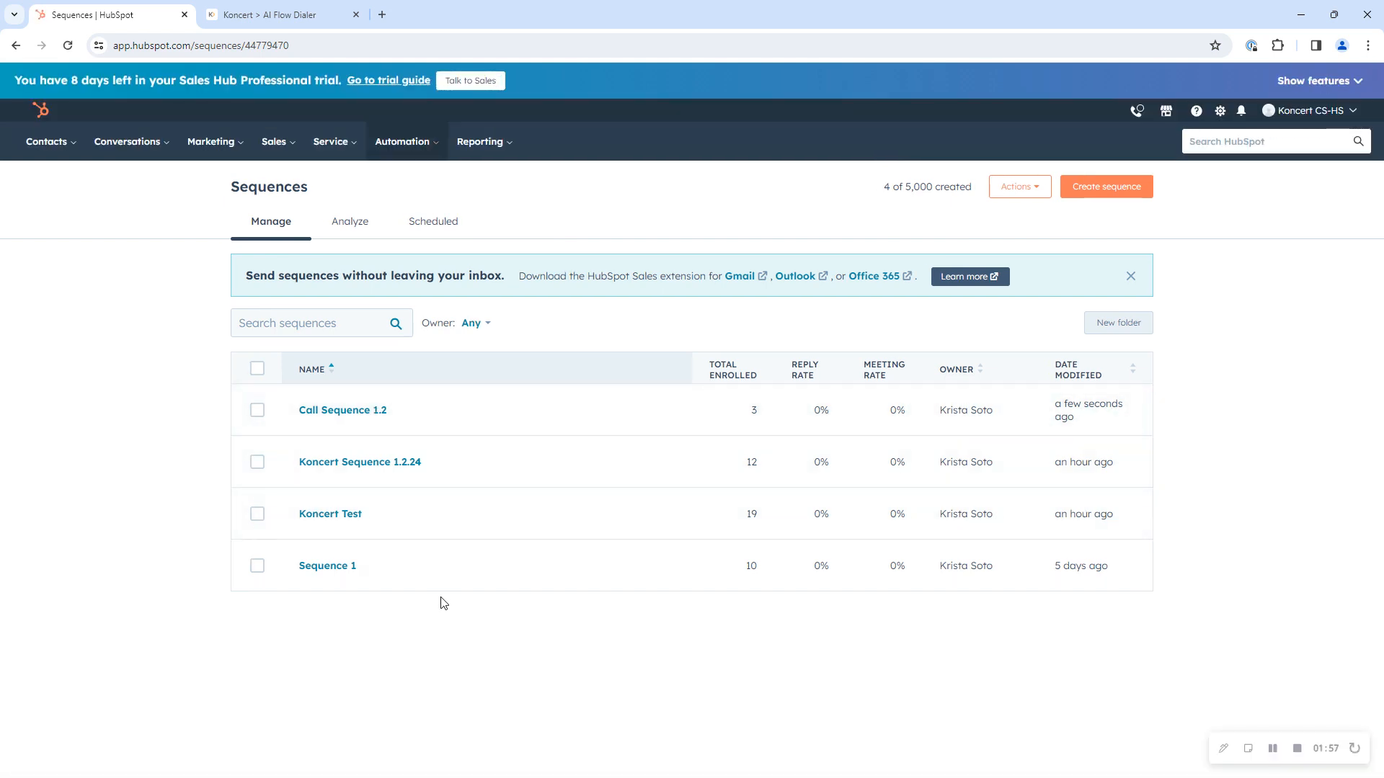
pyautogui.click(337, 465)
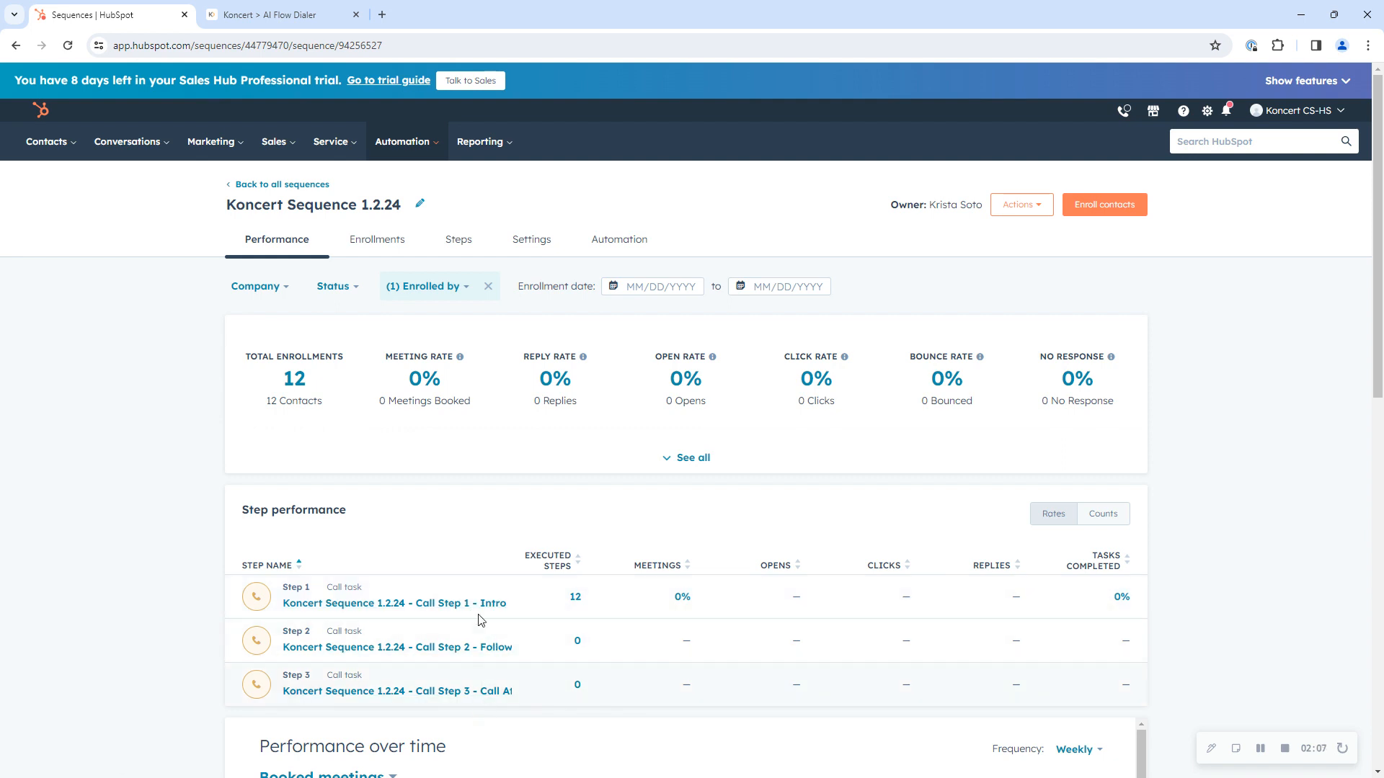
pyautogui.click(278, 186)
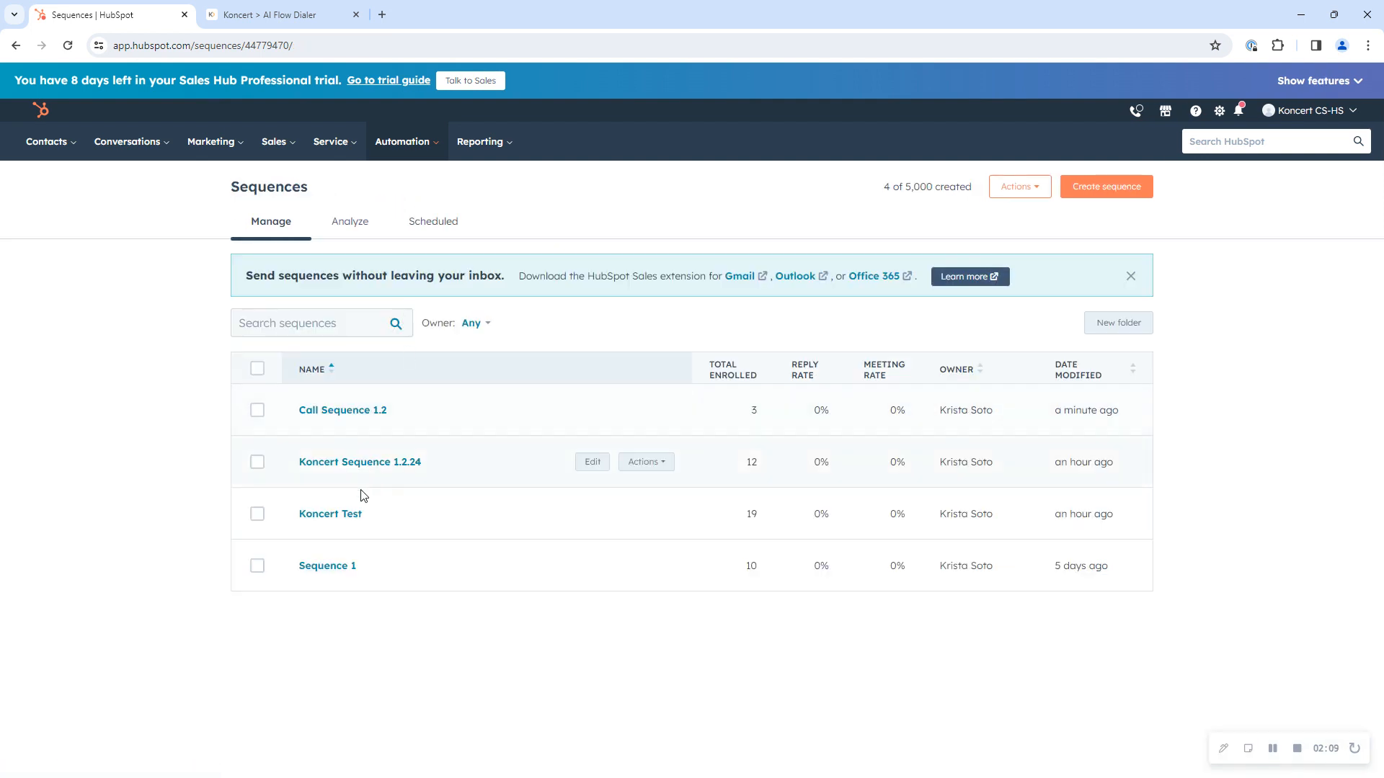
pyautogui.click(339, 520)
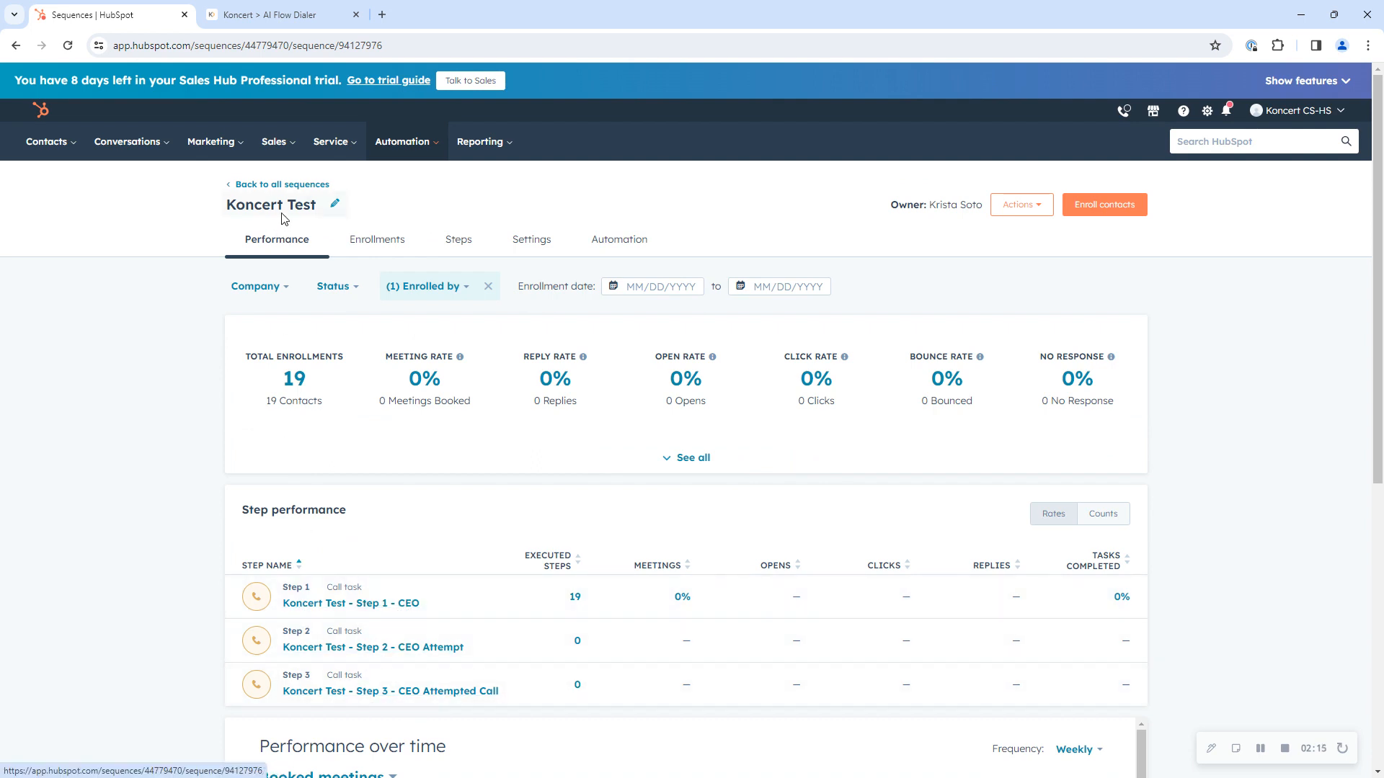
pyautogui.click(252, 185)
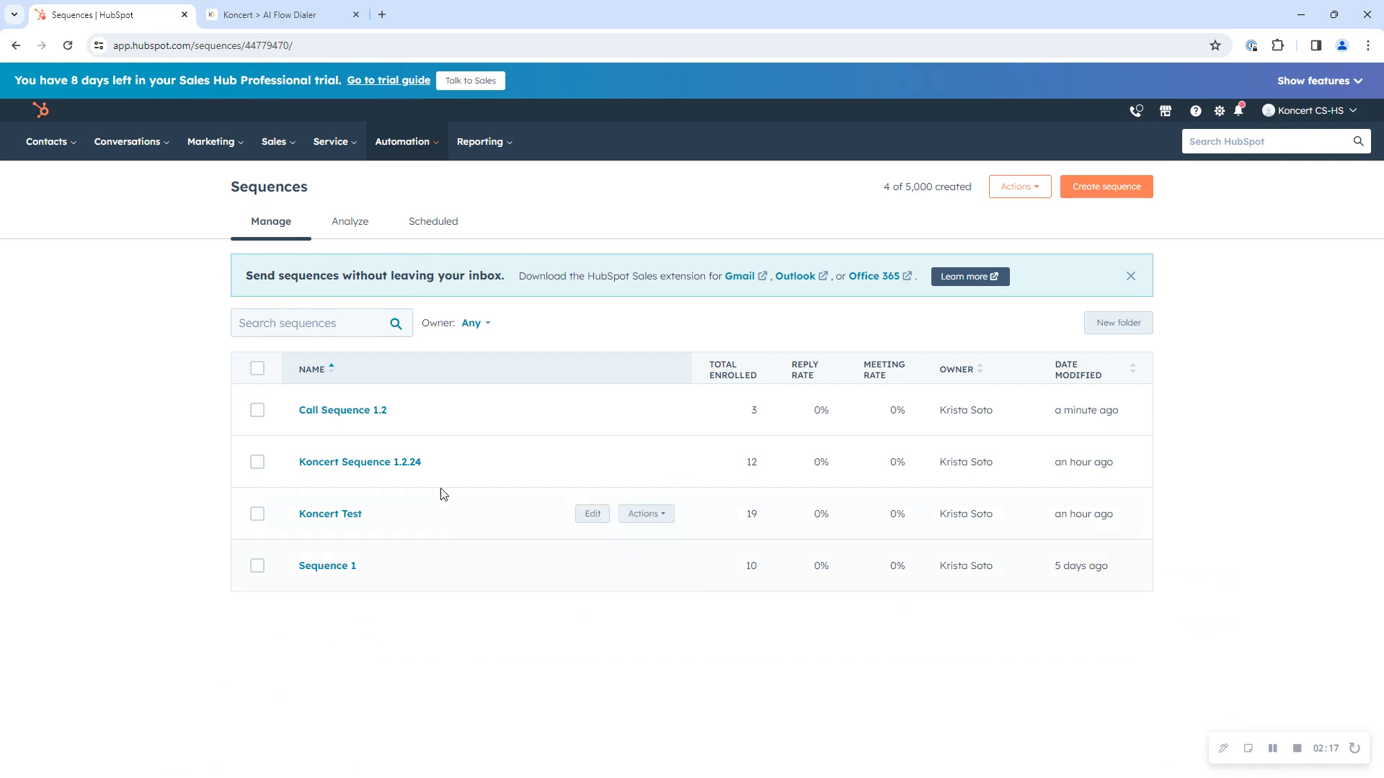
# Step: Switch to Koncert and import the "Koncert HubSpot Follow Ups (Past due)" list, continuing to its contacts in the AI Flow Dialer
pyautogui.click(274, 11)
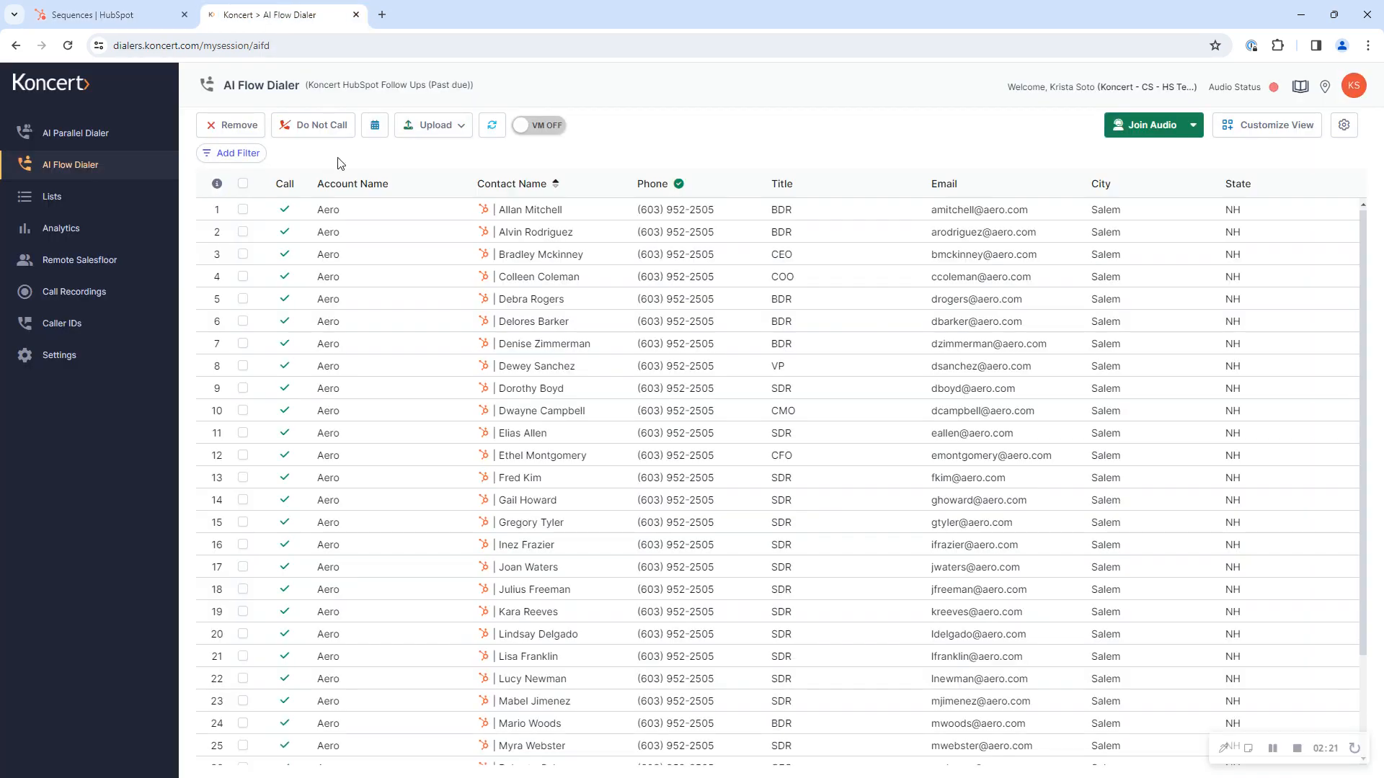
pyautogui.click(58, 204)
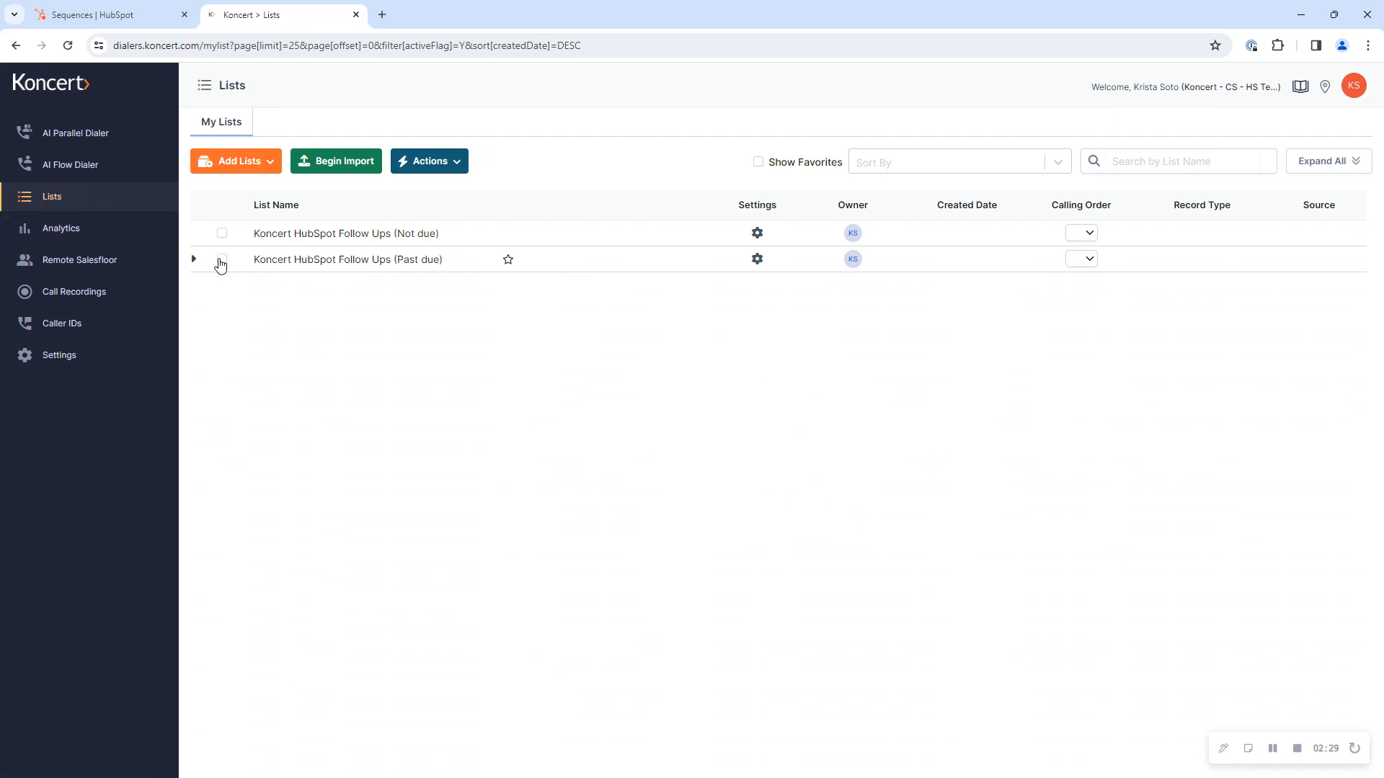
pyautogui.click(221, 261)
pyautogui.click(356, 168)
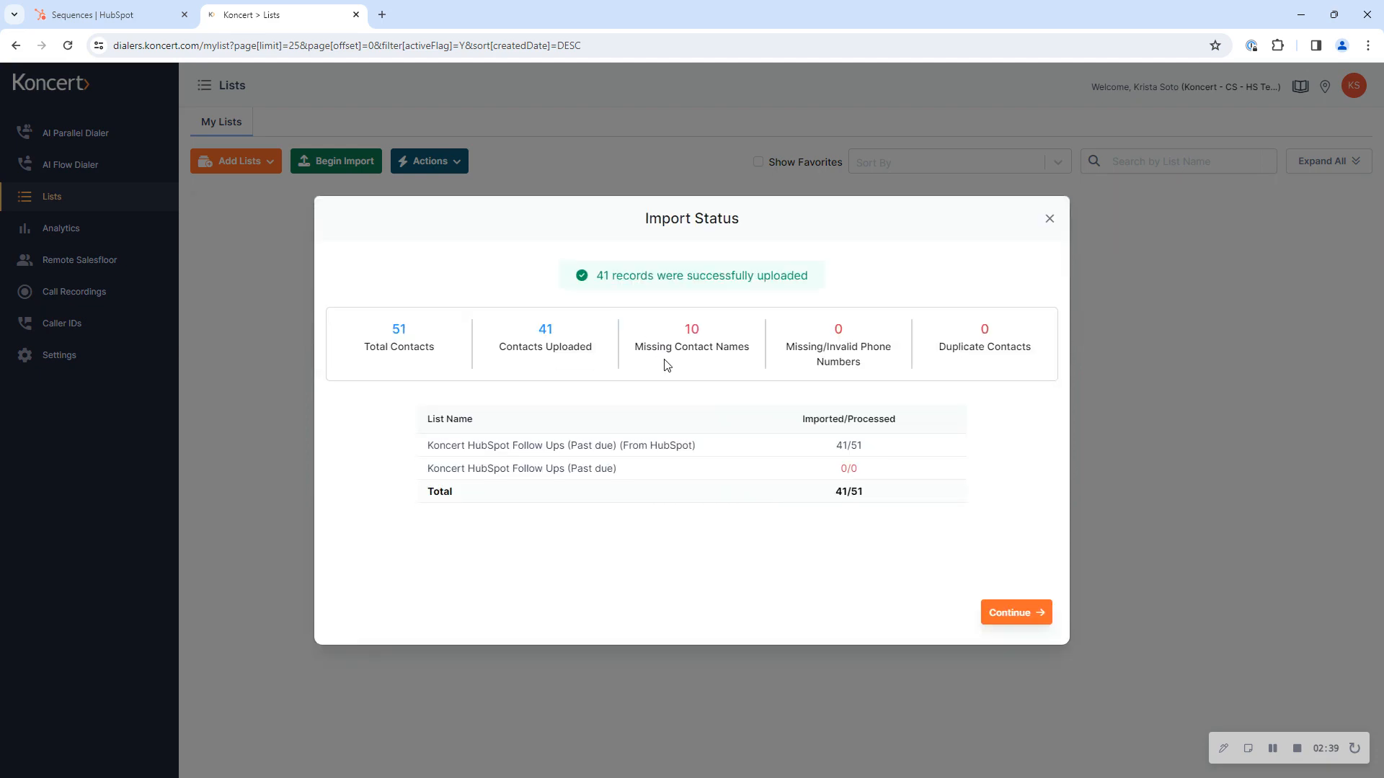
pyautogui.click(1013, 614)
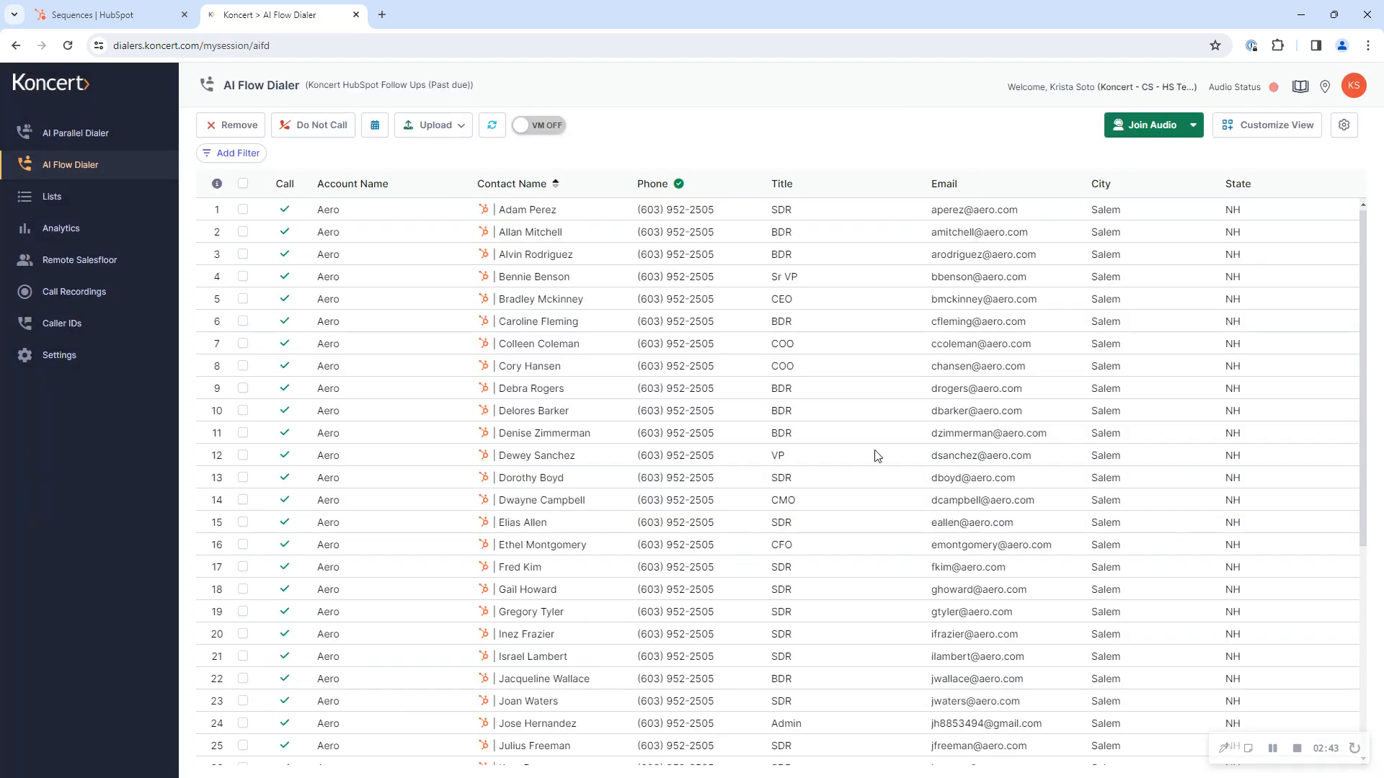
pyautogui.scroll(-5, 682, 620)
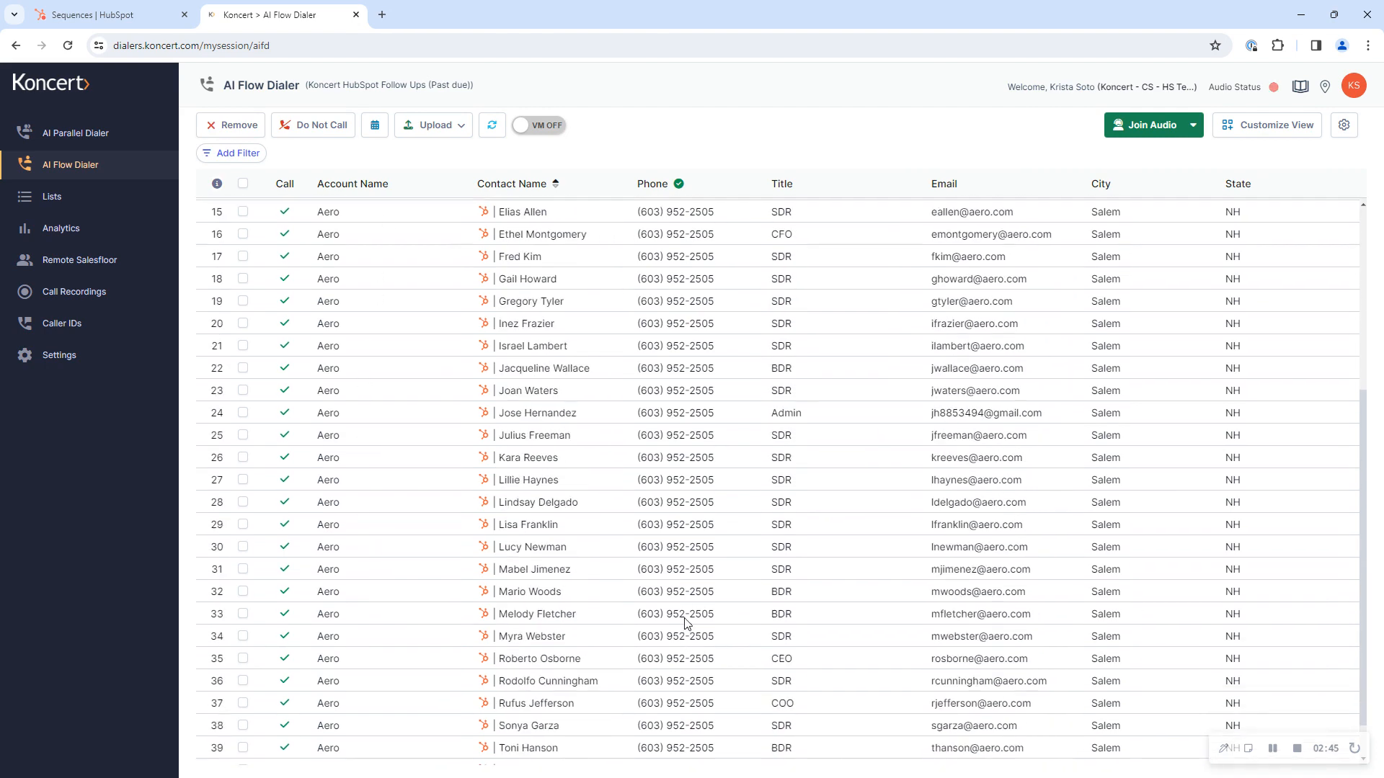
# Step: Add a Subject filter to the imported contact list
pyautogui.scroll(5, 682, 619)
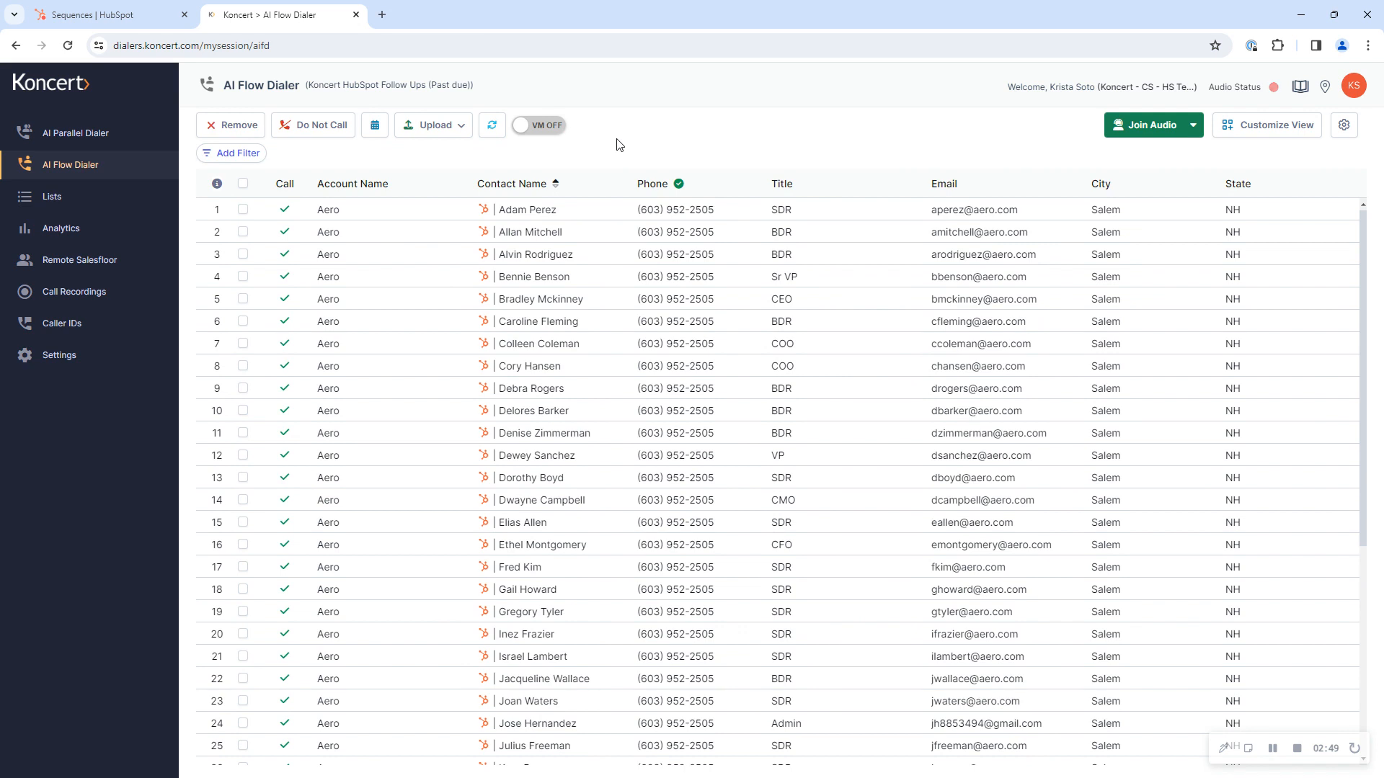
pyautogui.click(253, 155)
pyautogui.scroll(-6, 259, 289)
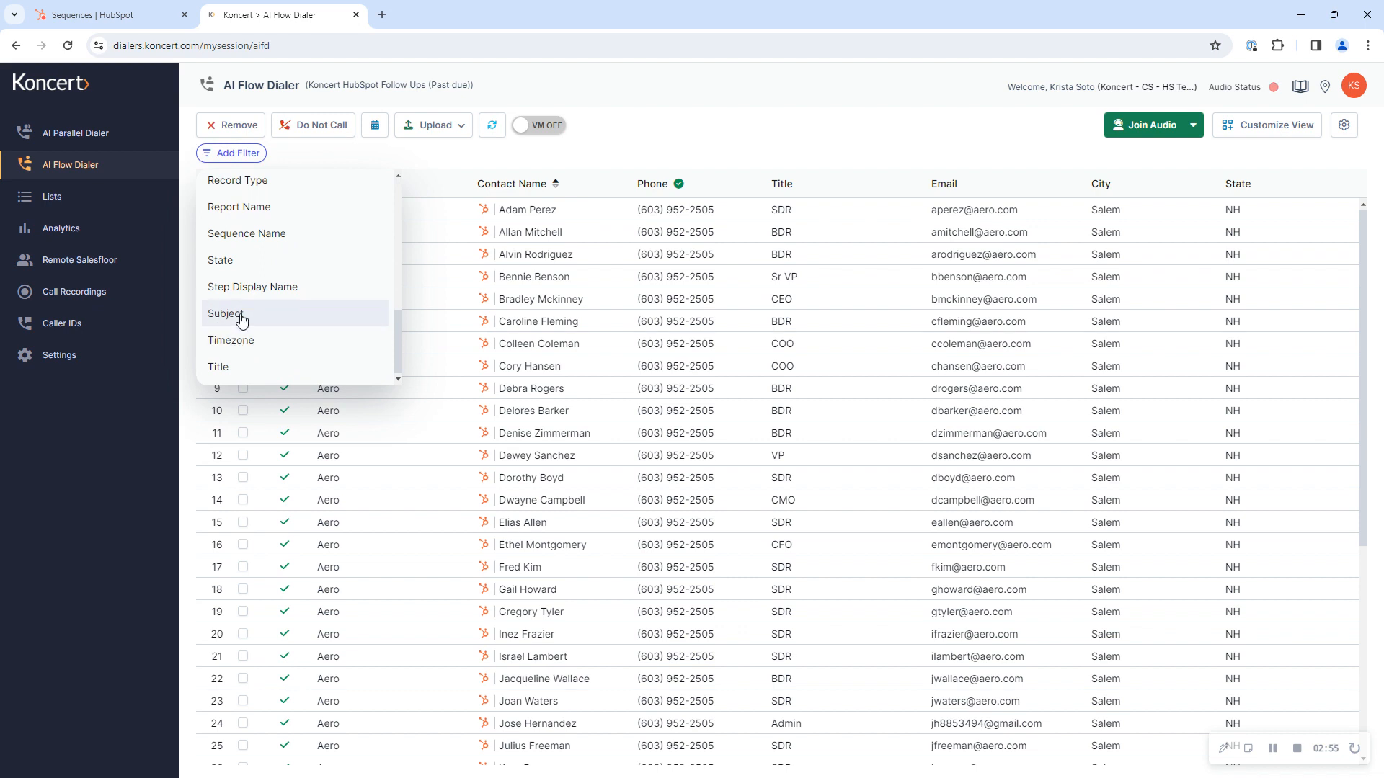
pyautogui.click(219, 315)
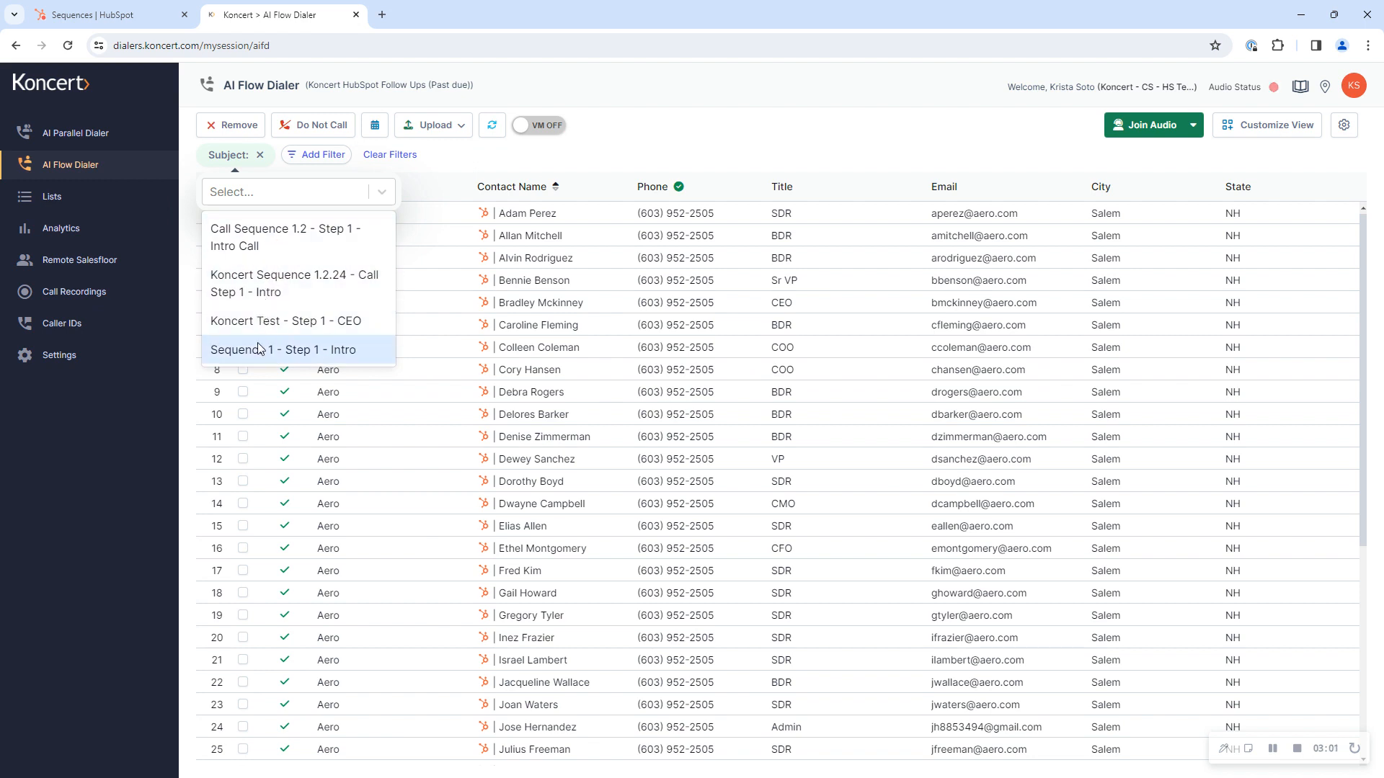
pyautogui.click(261, 238)
pyautogui.click(259, 297)
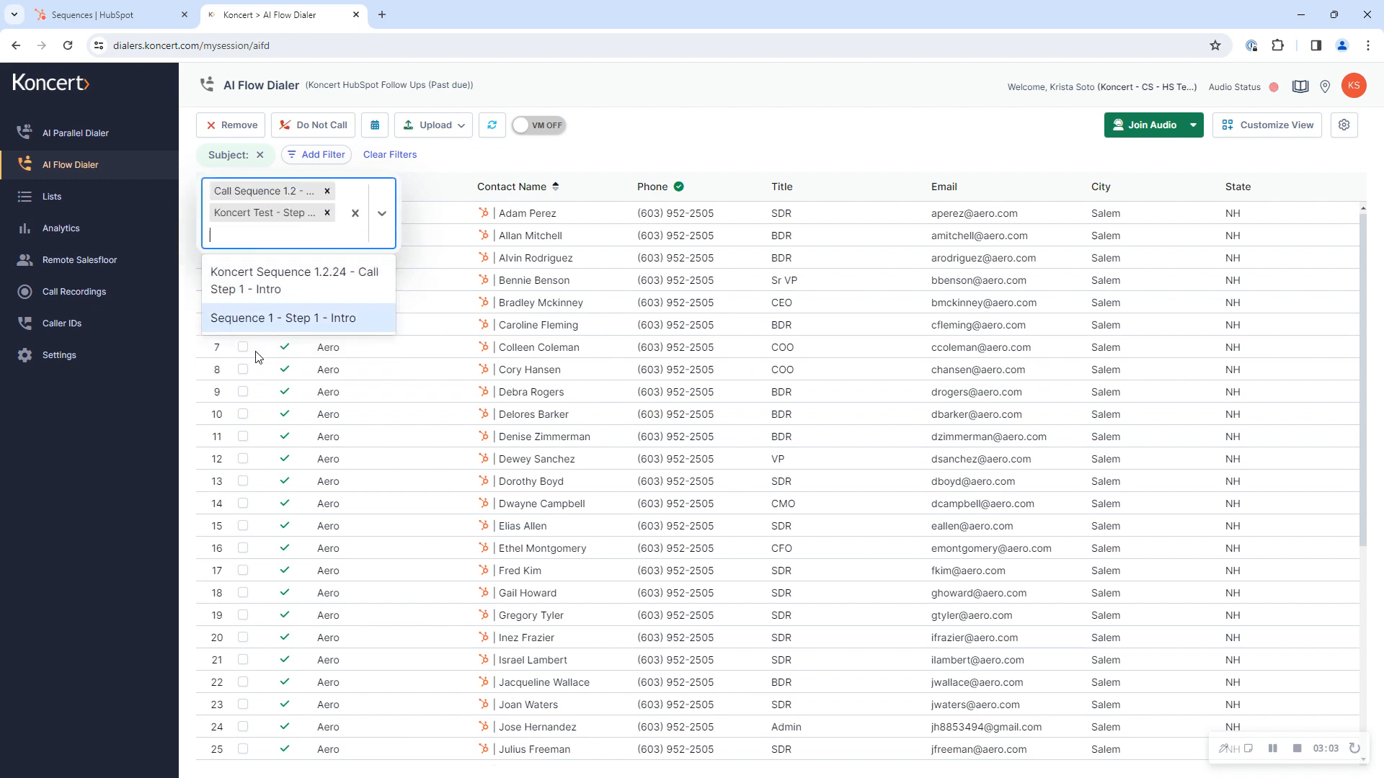
pyautogui.click(295, 284)
pyautogui.click(286, 303)
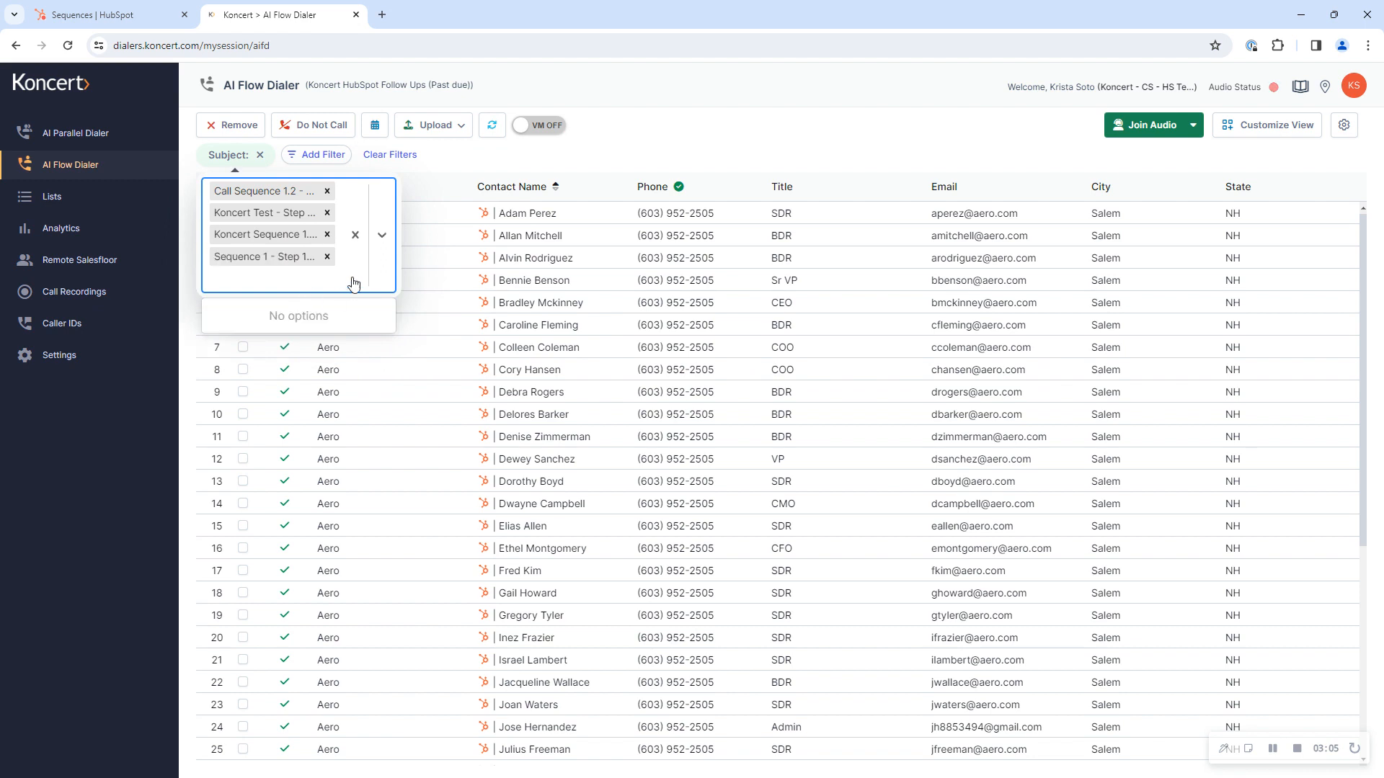
pyautogui.click(357, 236)
# Step: Find "koncert" subjects and filter by Koncert Sequence 1.2.24 - Call Step 1 - Intro and Koncert Test - Step 1 - CEO
pyautogui.click(256, 195)
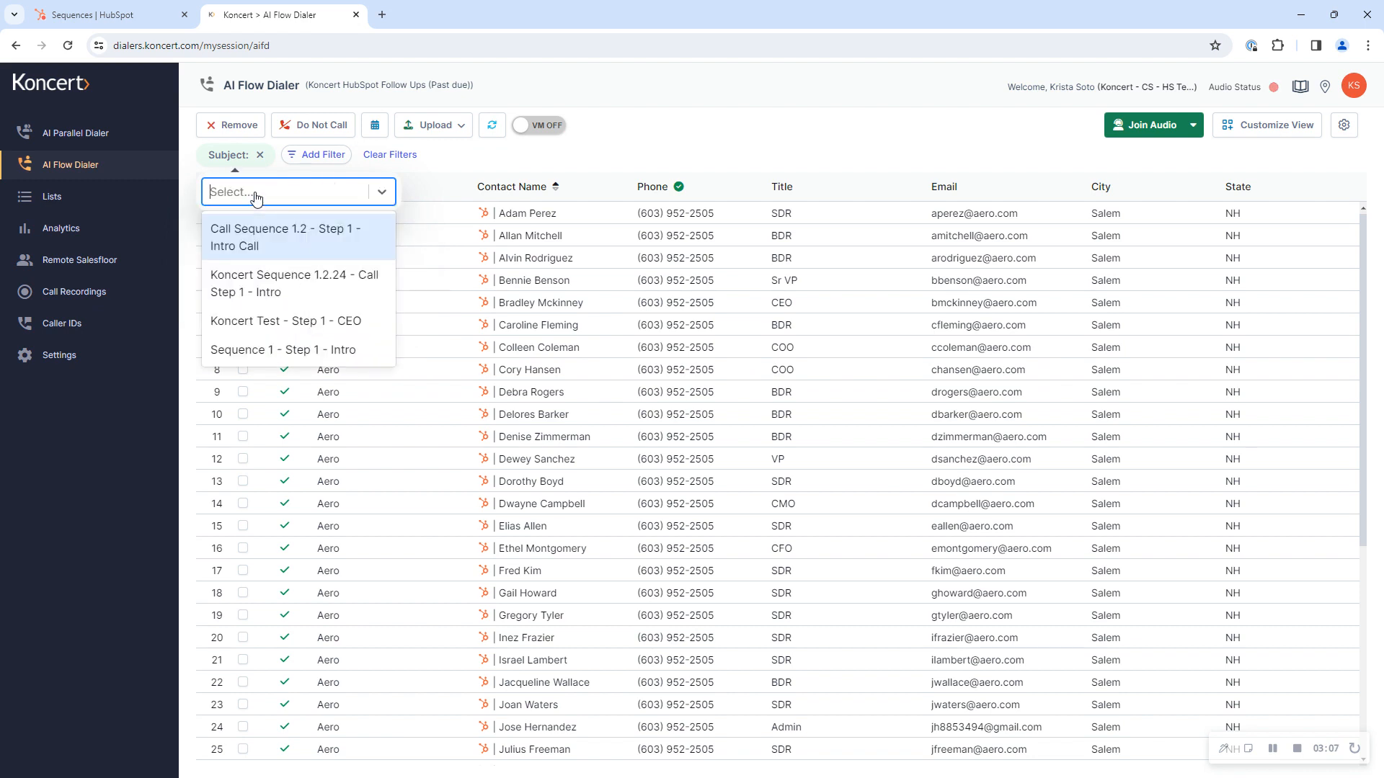
pyautogui.write('koncert')
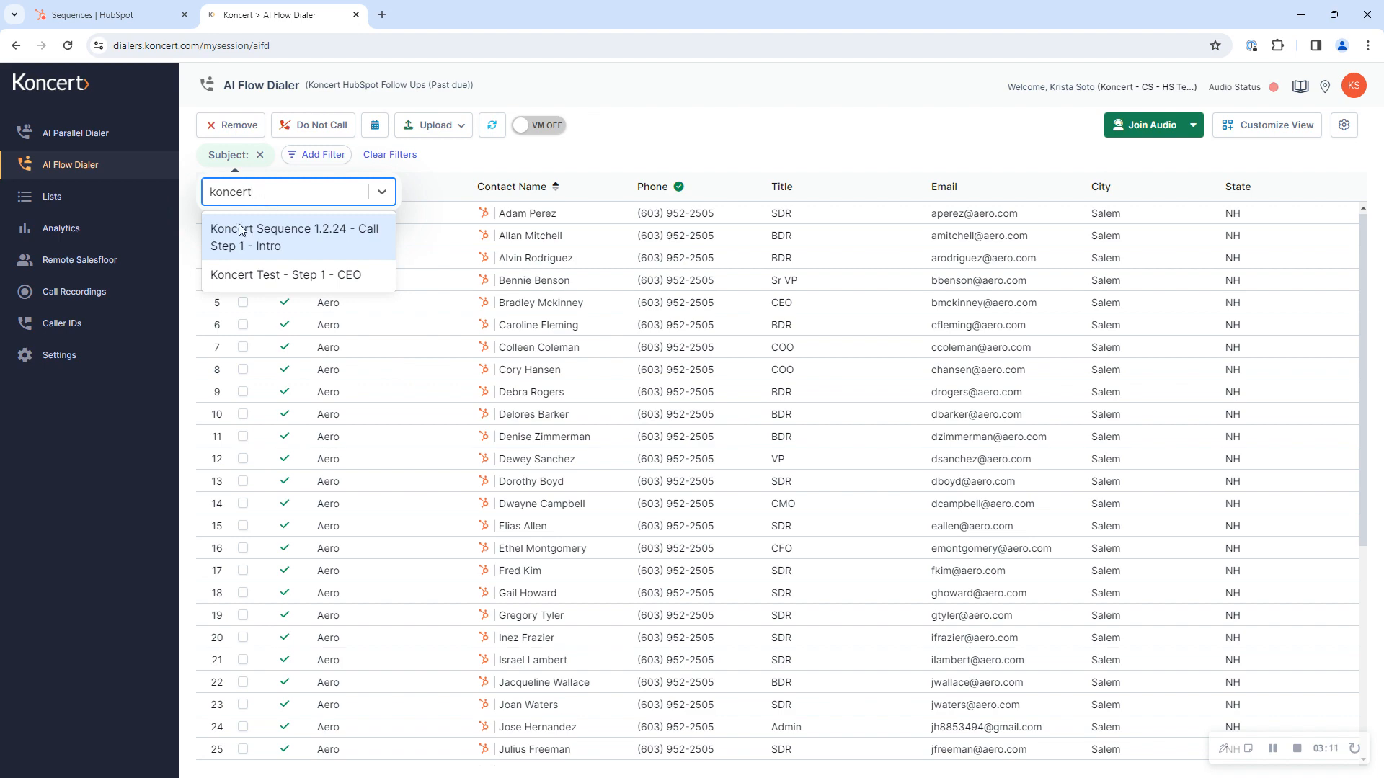
pyautogui.click(233, 249)
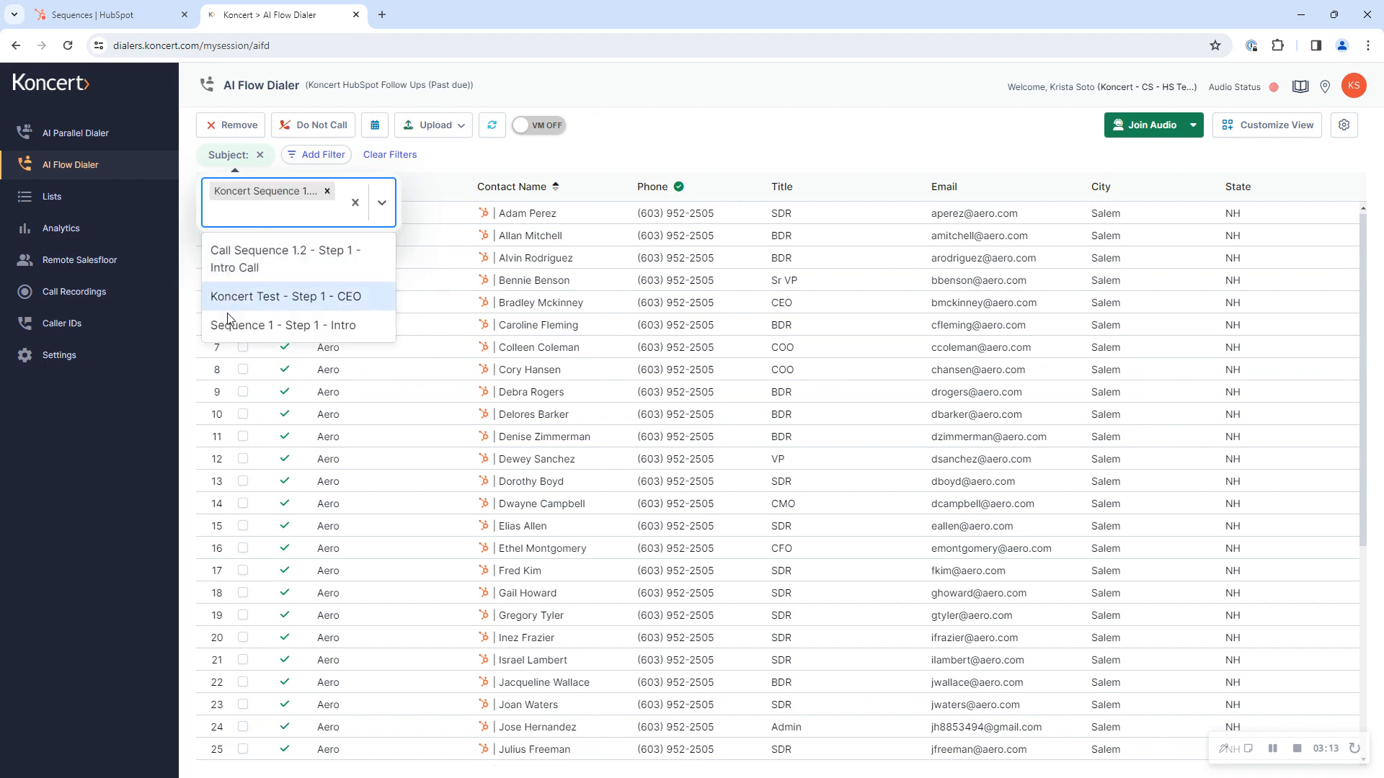
pyautogui.click(229, 298)
pyautogui.click(715, 123)
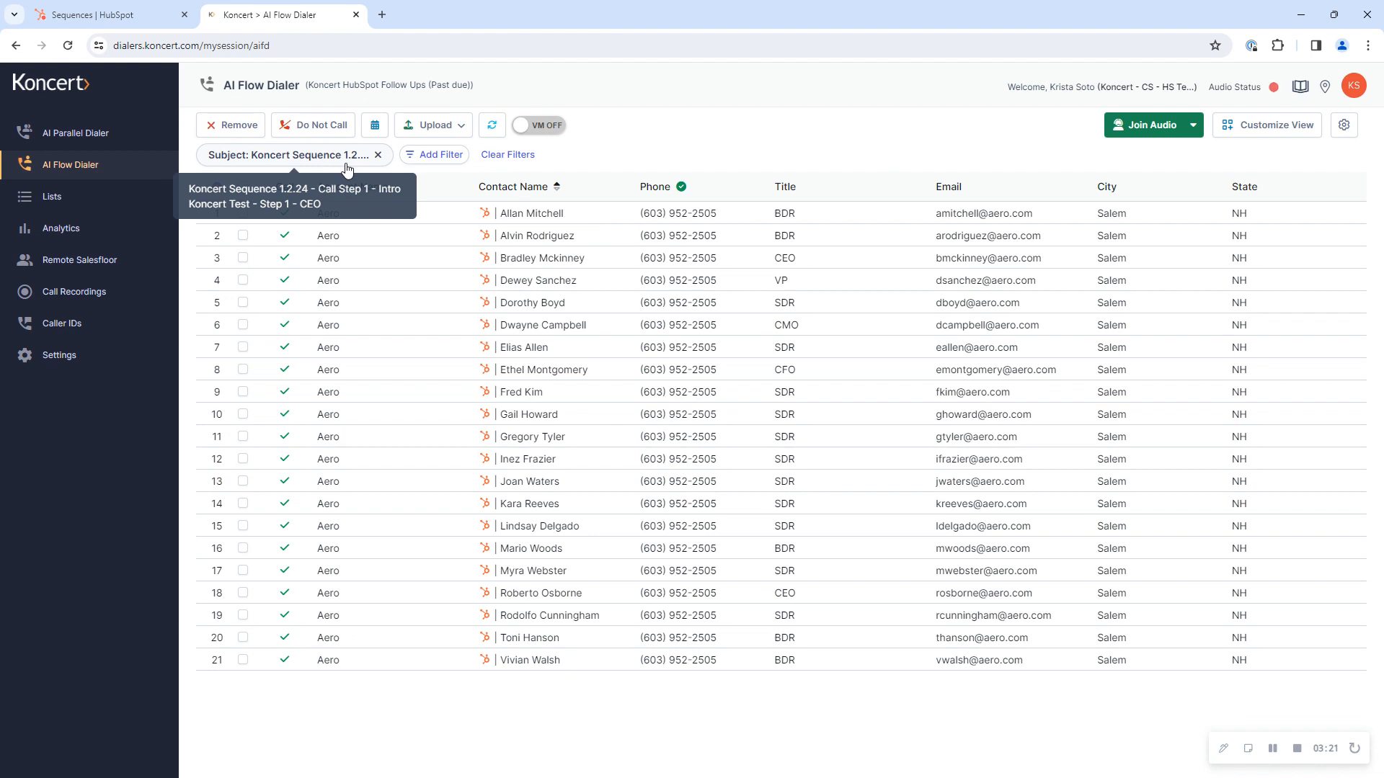
# Step: Narrow the filtered contacts to the title SDR, and remove that Title filter again
pyautogui.click(409, 158)
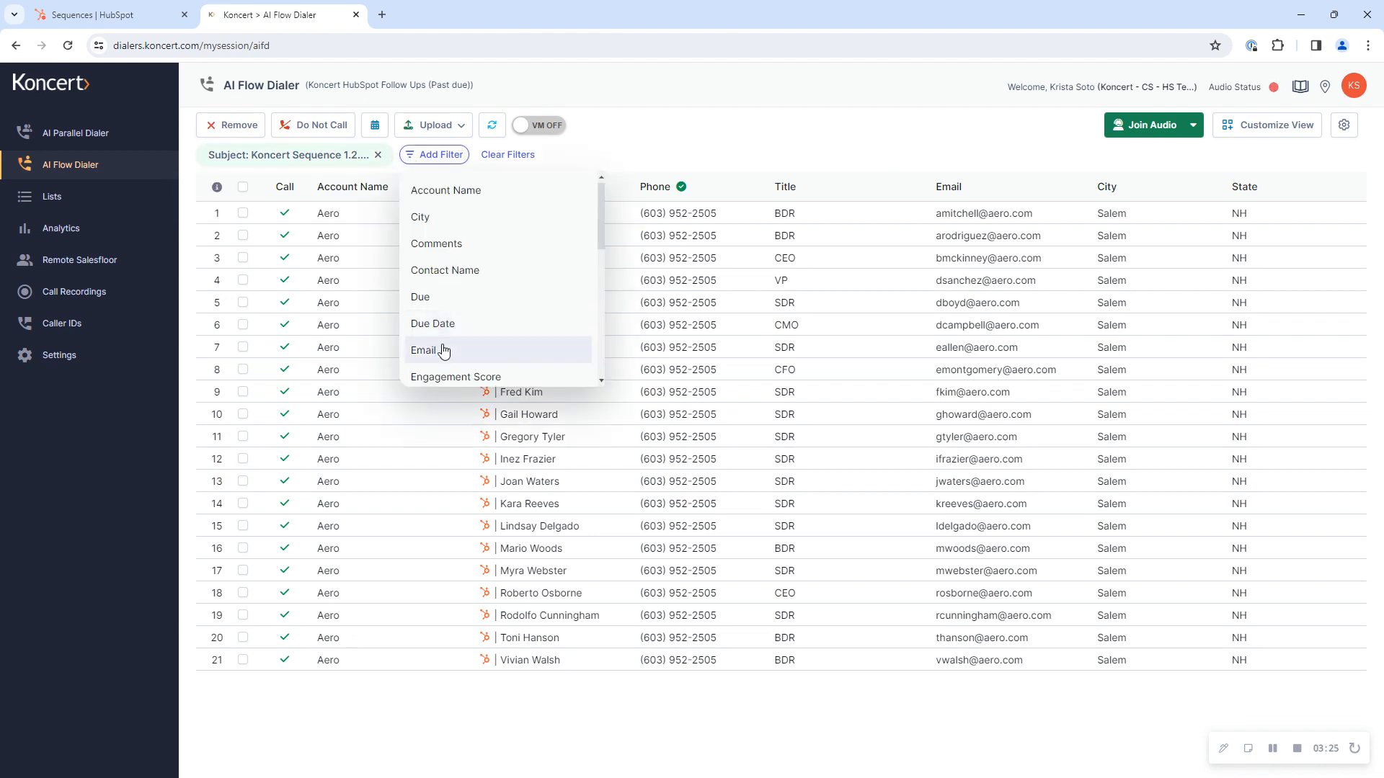
pyautogui.scroll(-3, 443, 351)
pyautogui.scroll(-3, 442, 352)
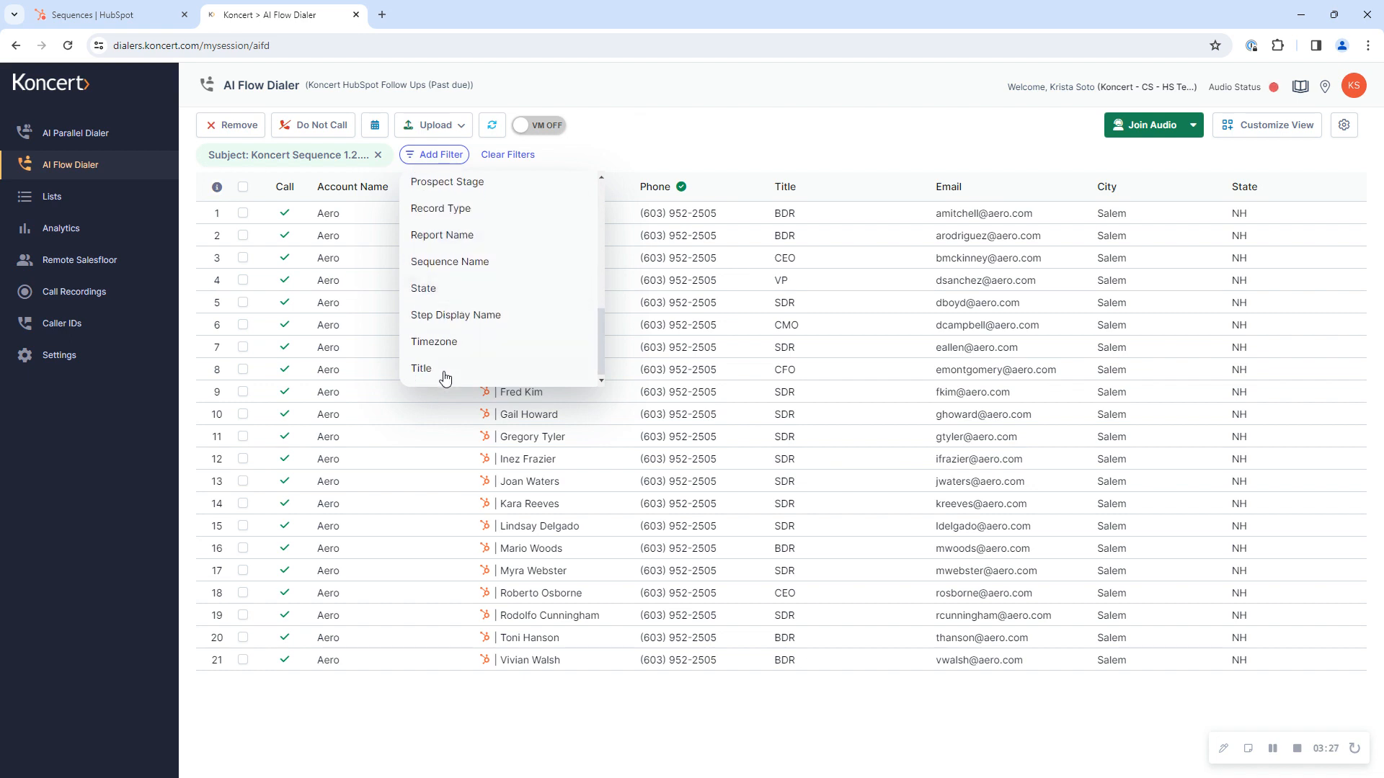
pyautogui.click(442, 372)
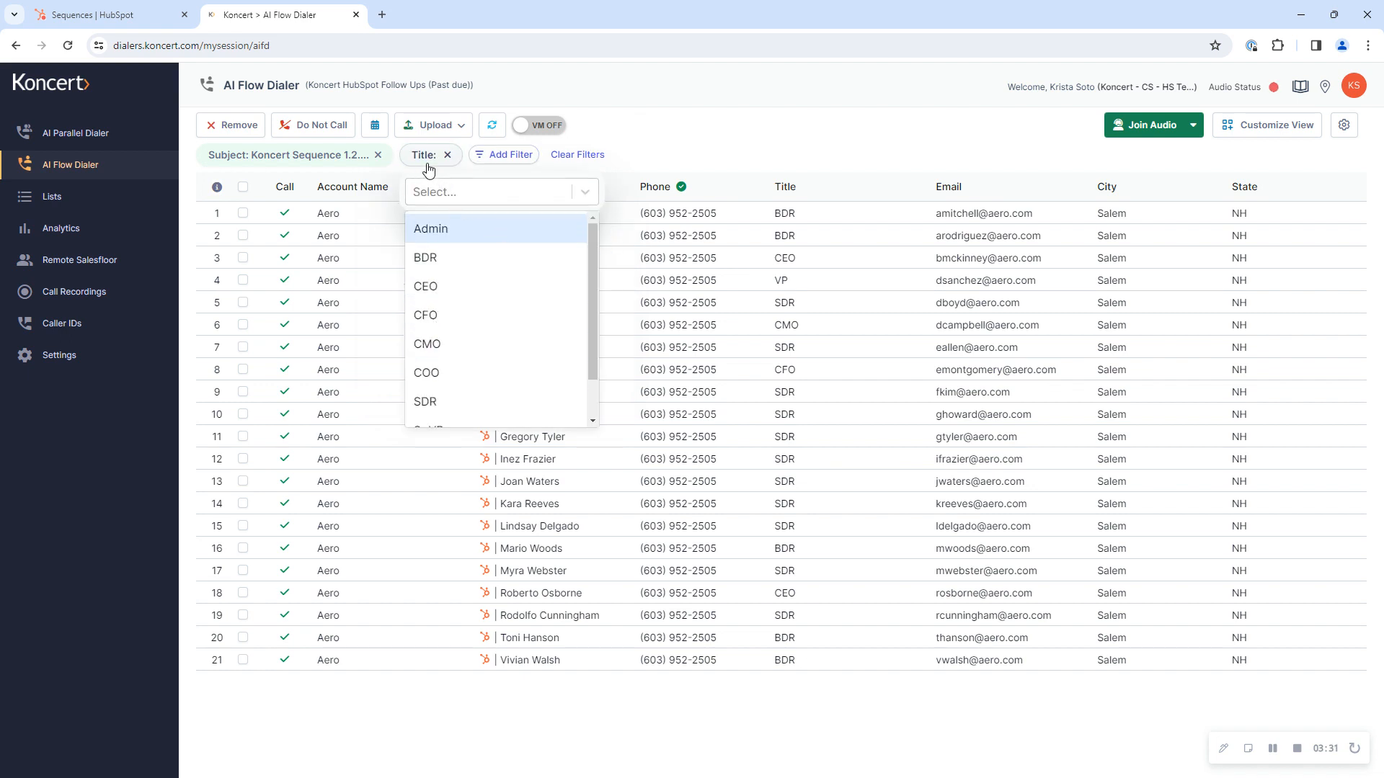
pyautogui.scroll(-1, 445, 376)
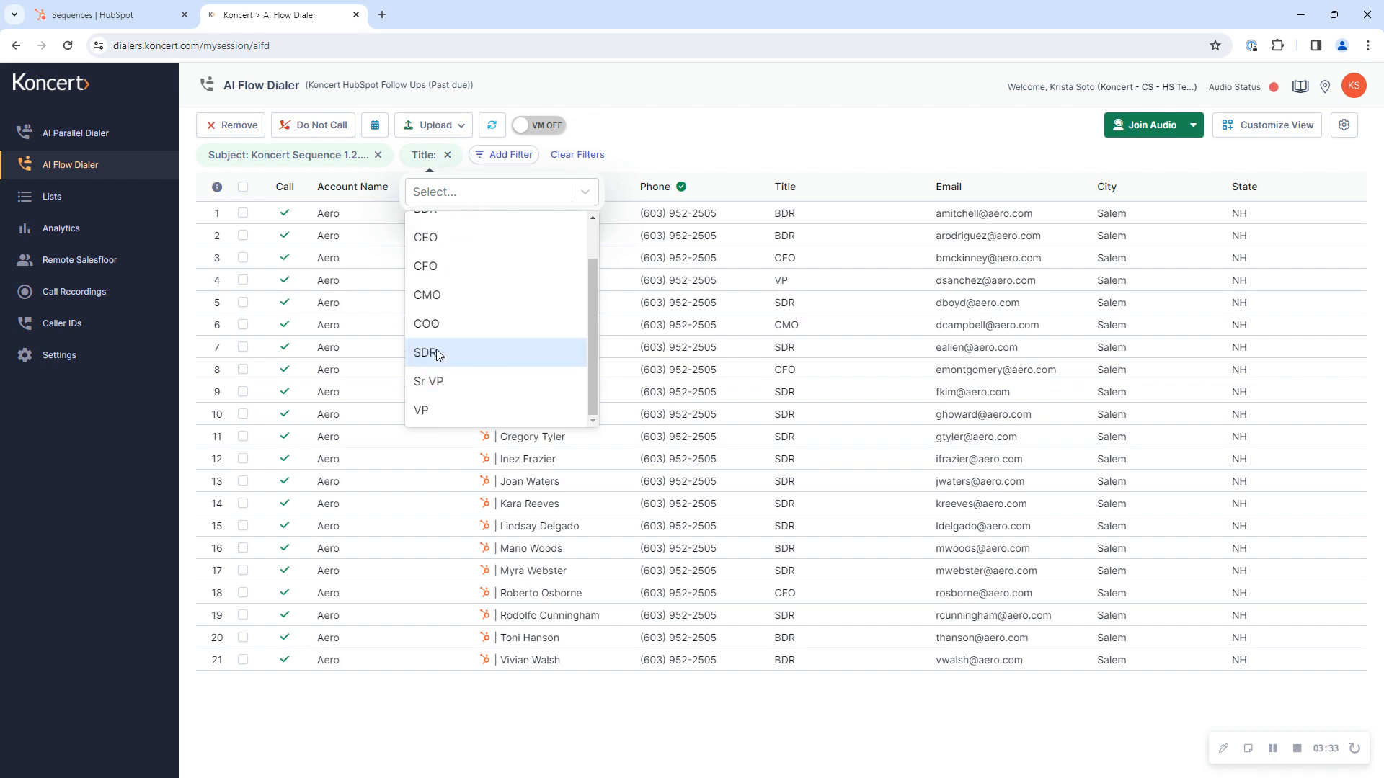
pyautogui.click(435, 353)
pyautogui.click(676, 122)
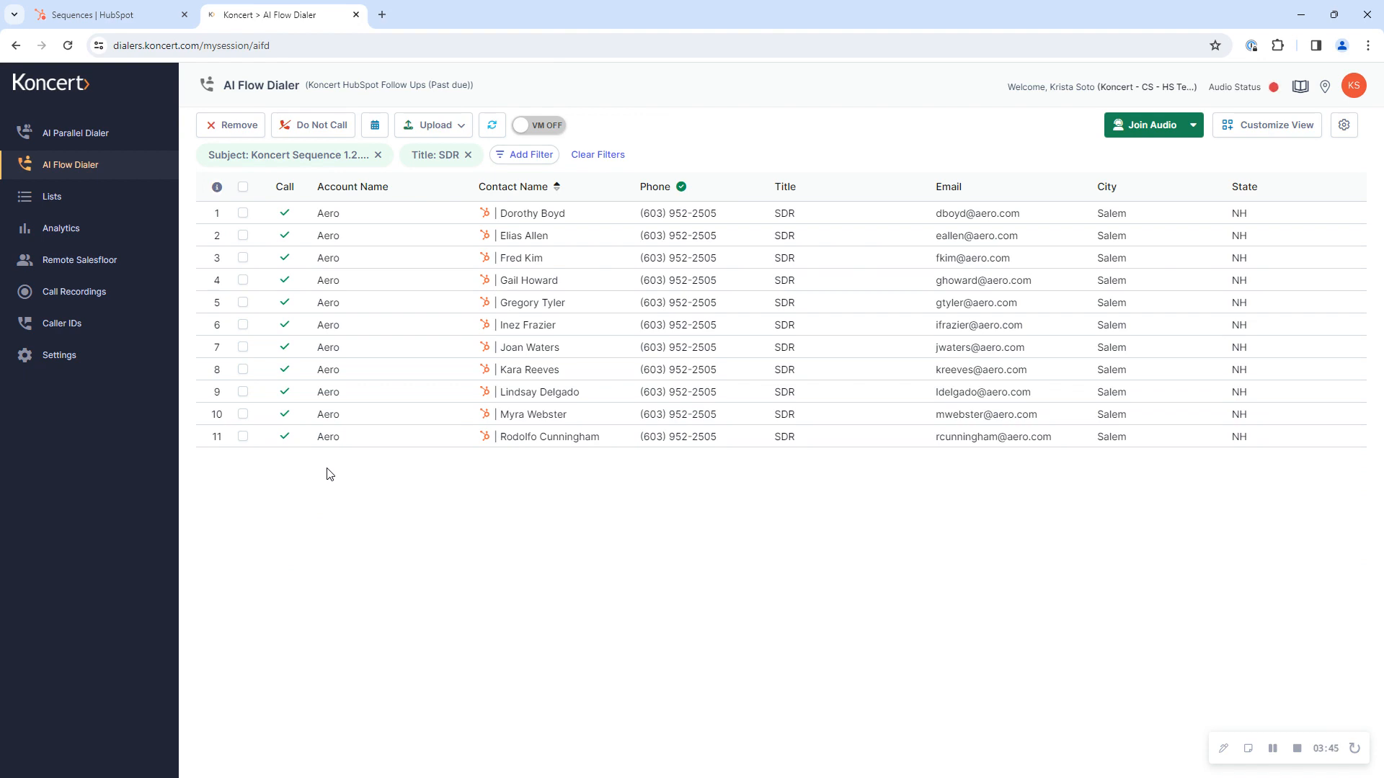
pyautogui.click(468, 156)
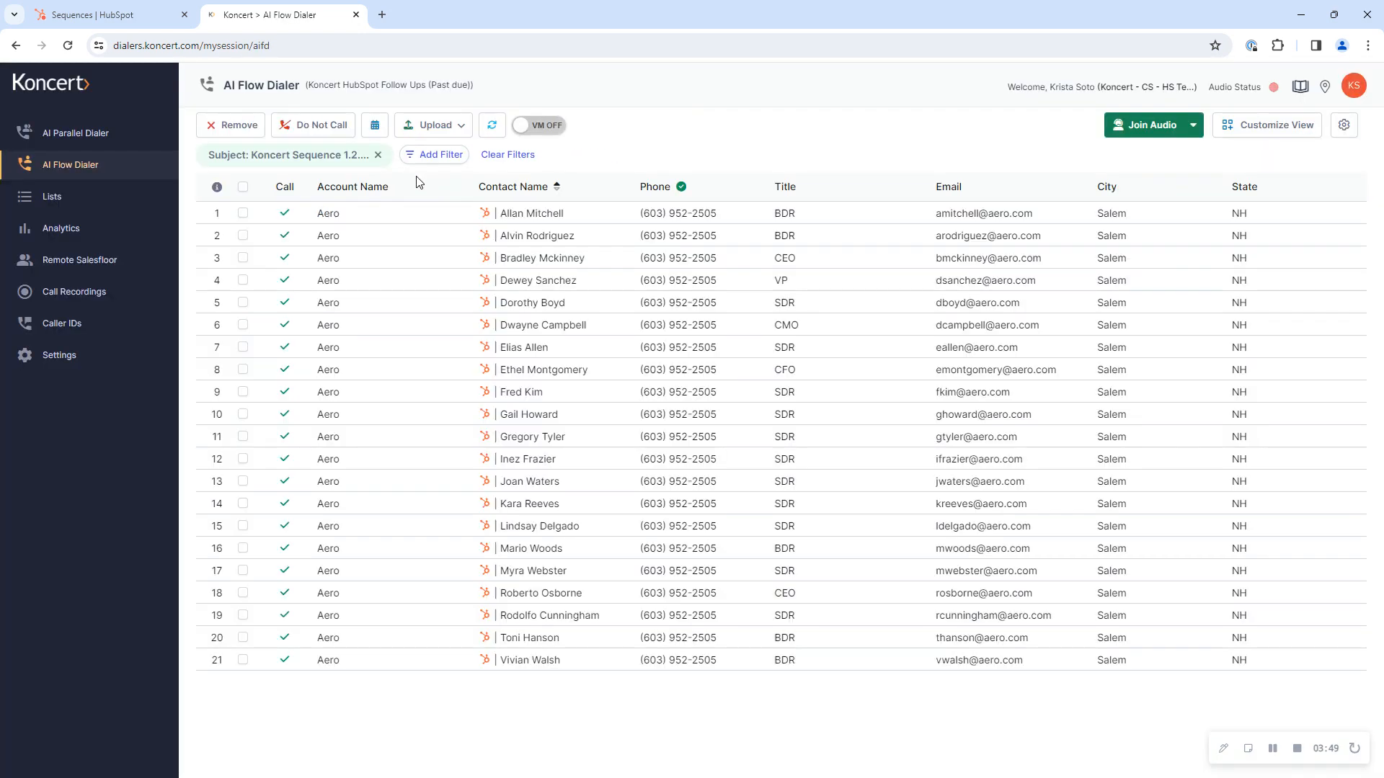
# Step: Add a Title filter that limits the contacts to the title VP
pyautogui.click(439, 155)
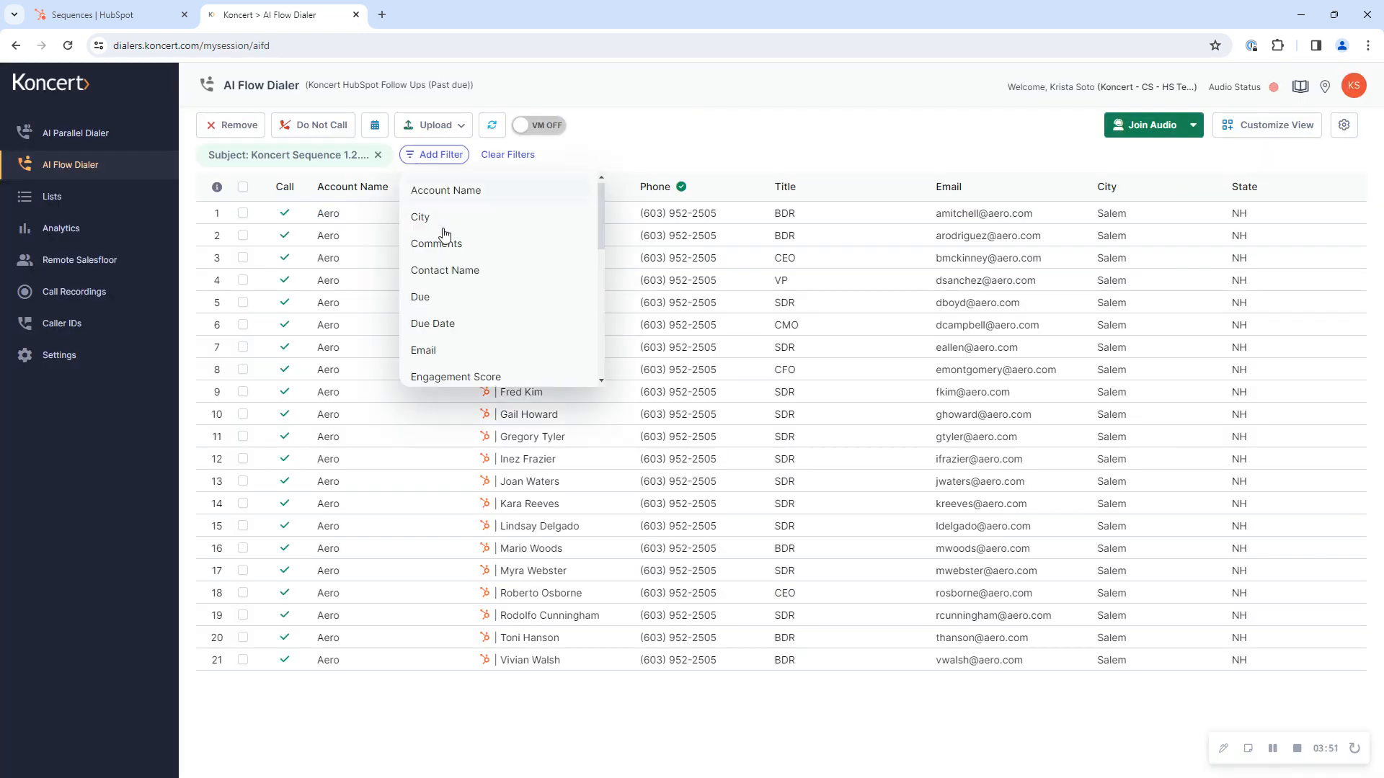
pyautogui.scroll(-4, 448, 356)
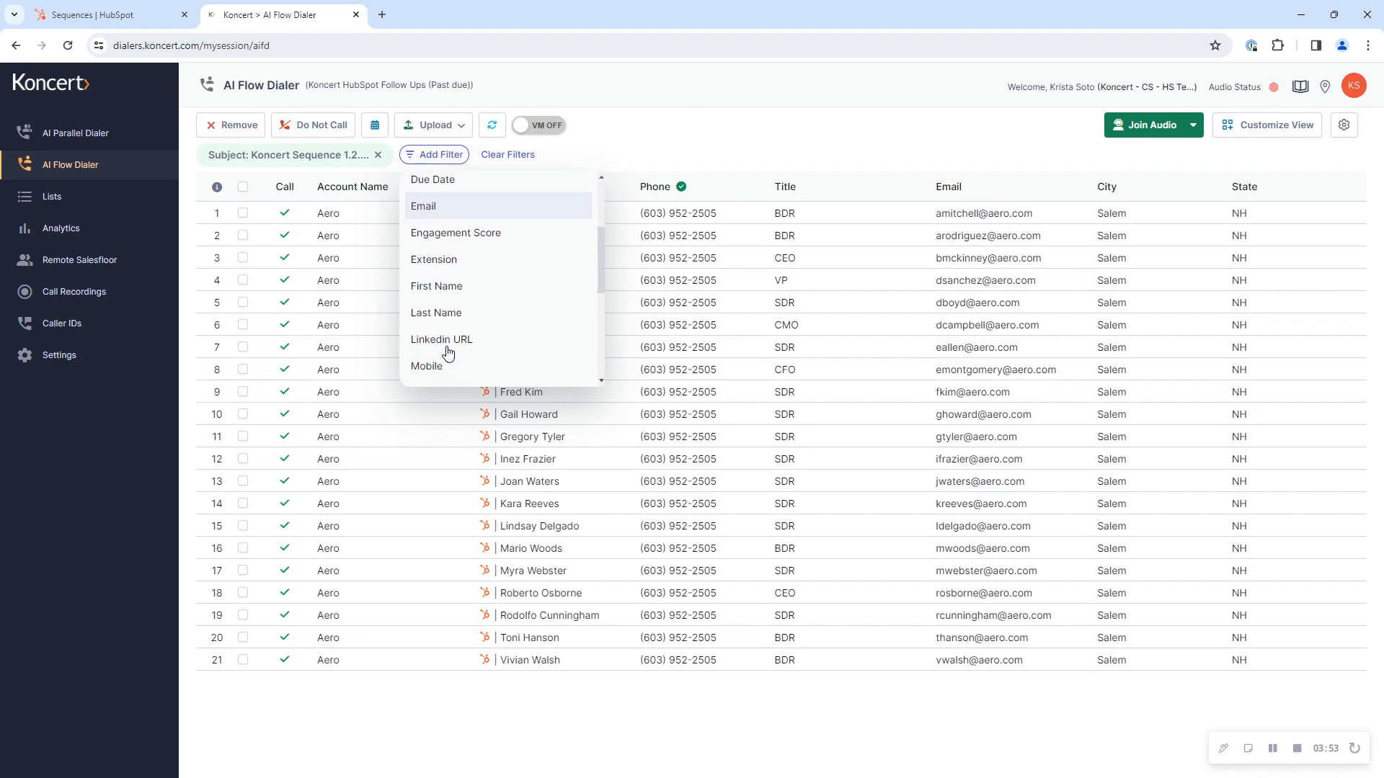
pyautogui.scroll(-3, 441, 364)
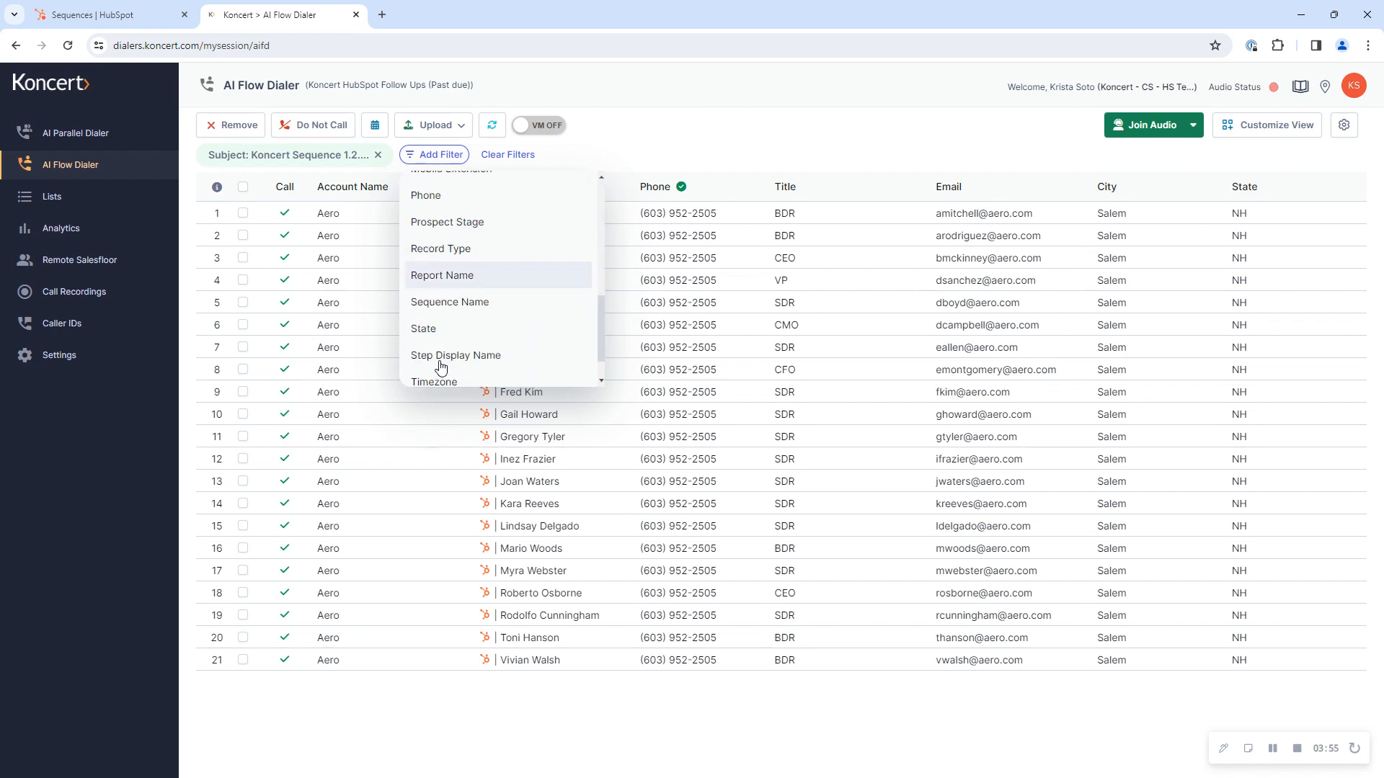
pyautogui.click(435, 365)
pyautogui.scroll(-2, 450, 361)
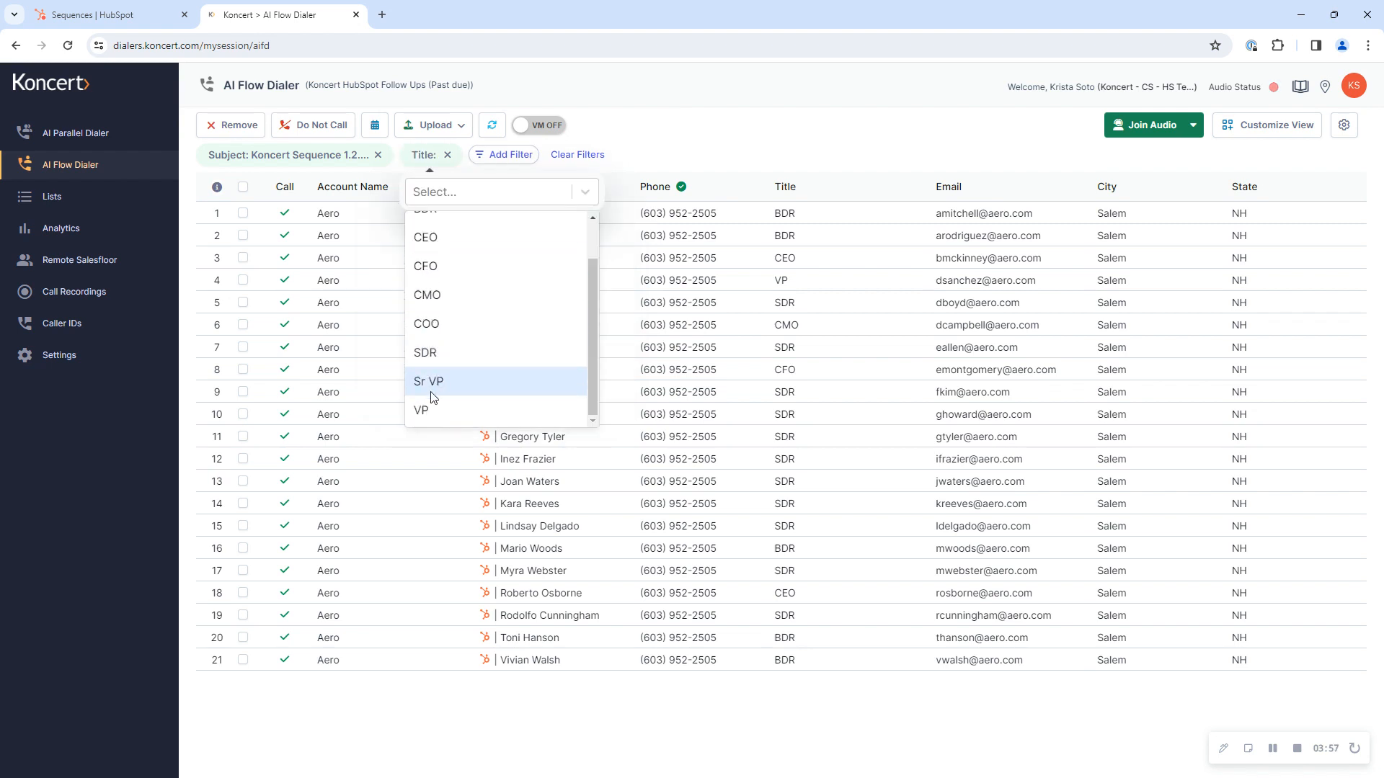
pyautogui.click(432, 408)
pyautogui.click(704, 113)
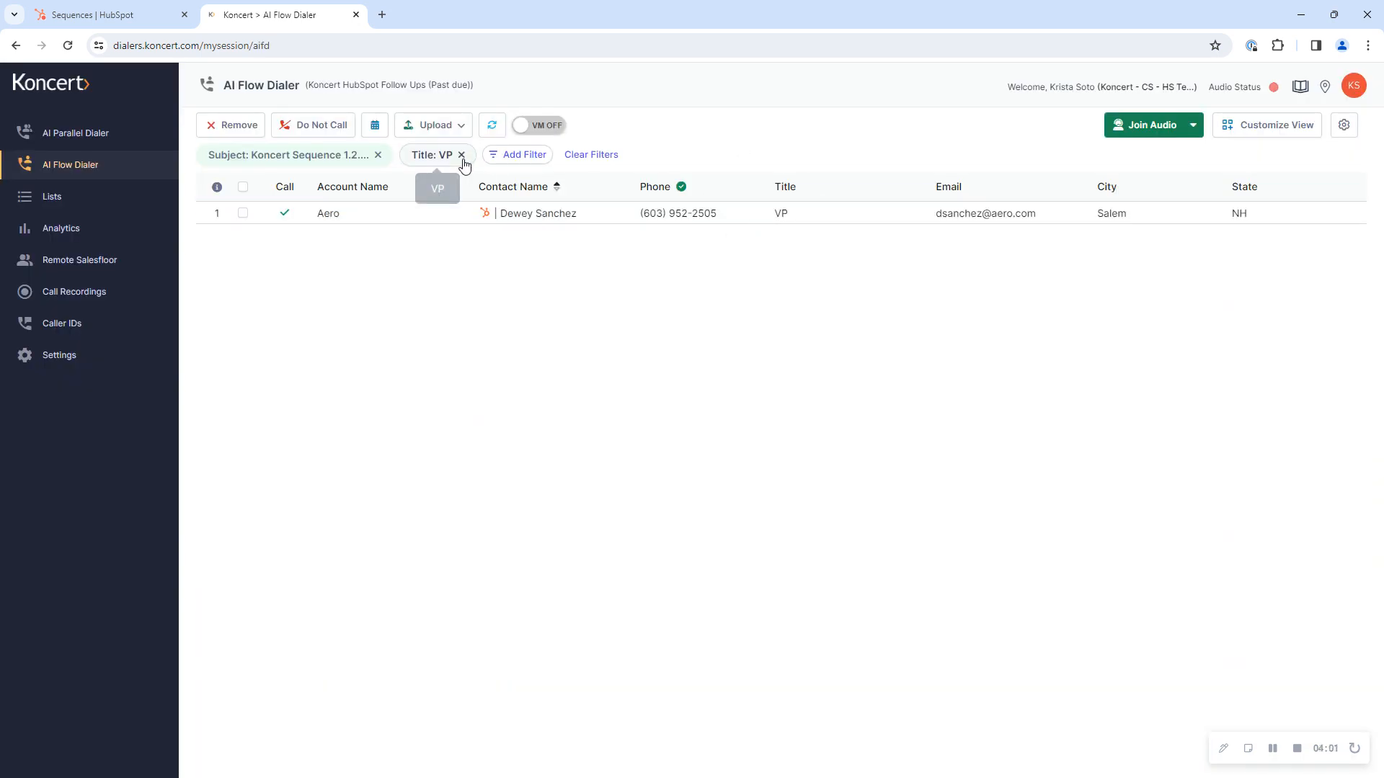
# Step: Extend the existing Title filter with BDR and CFO and apply it to the list
pyautogui.click(438, 156)
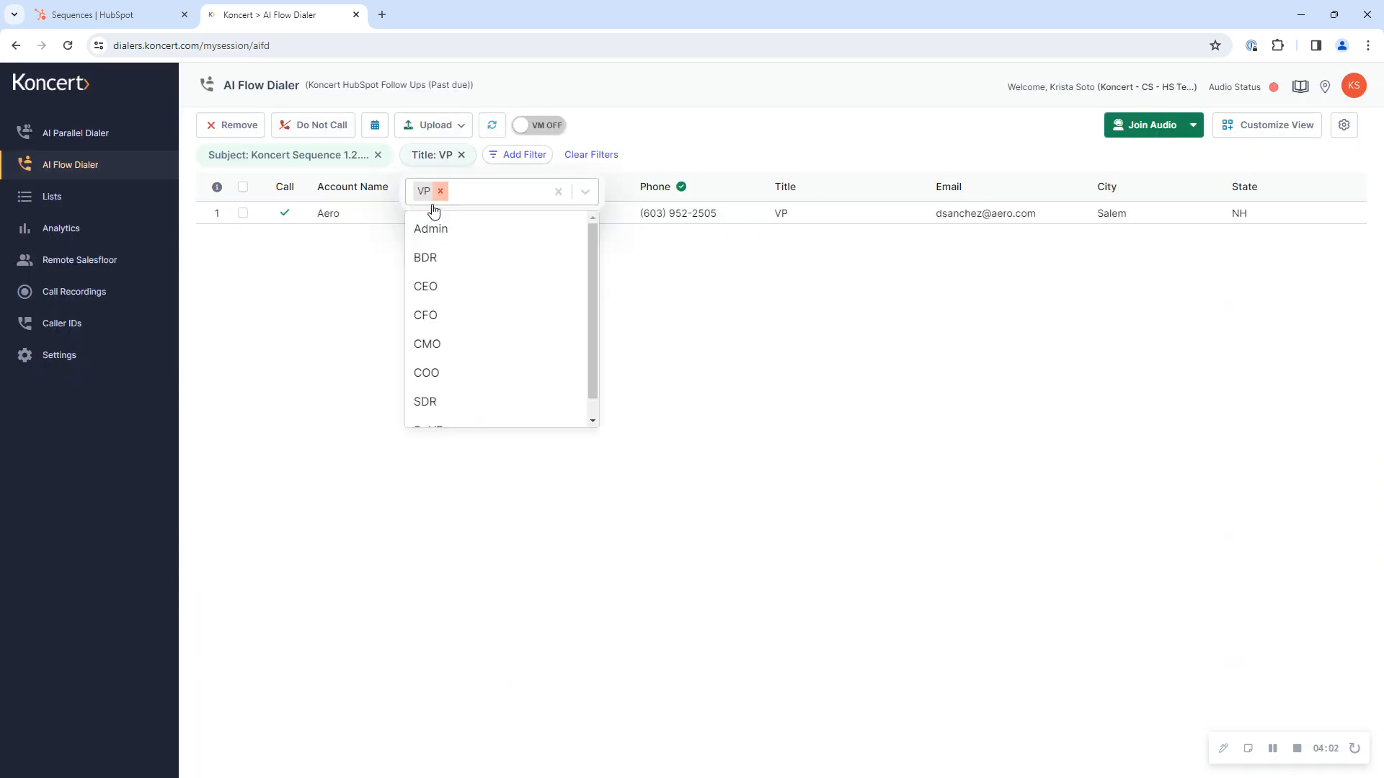
pyautogui.click(435, 260)
pyautogui.click(441, 294)
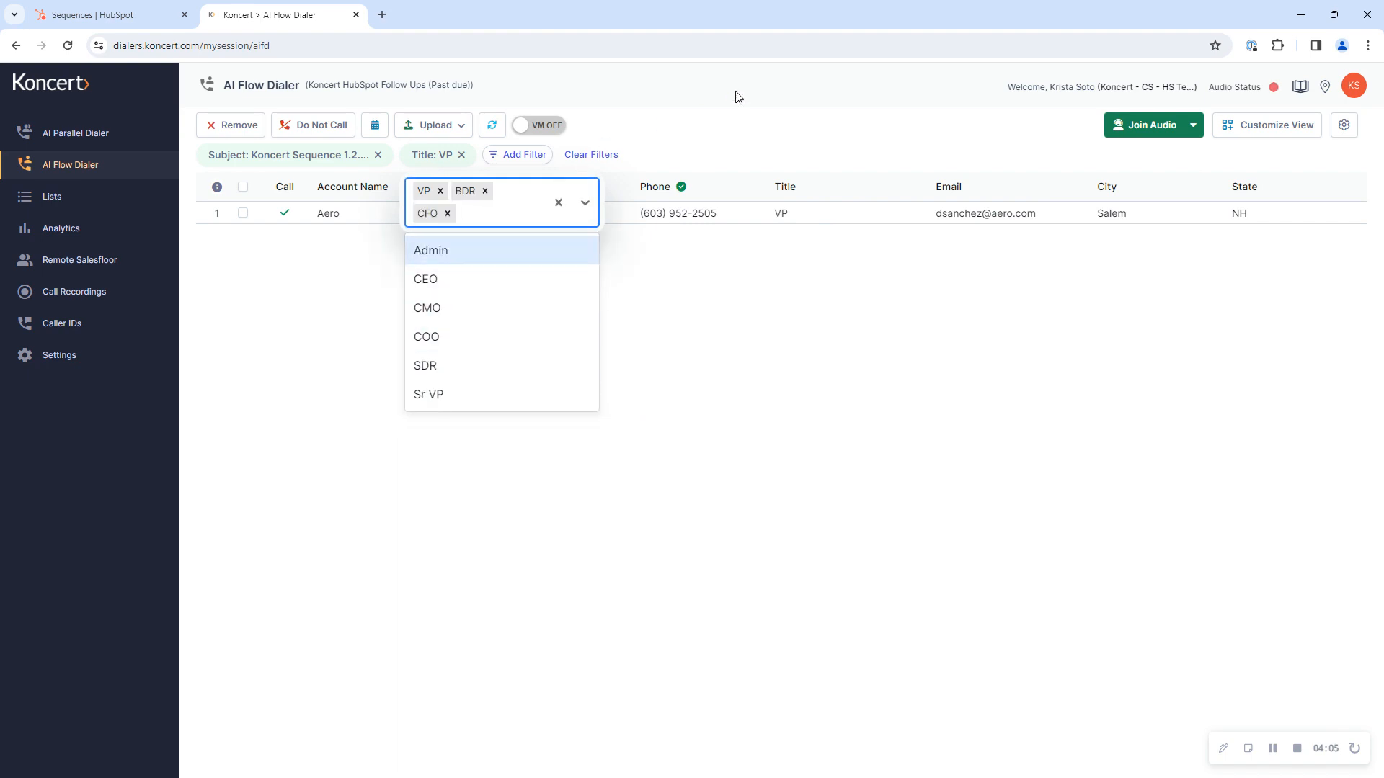
pyautogui.click(735, 96)
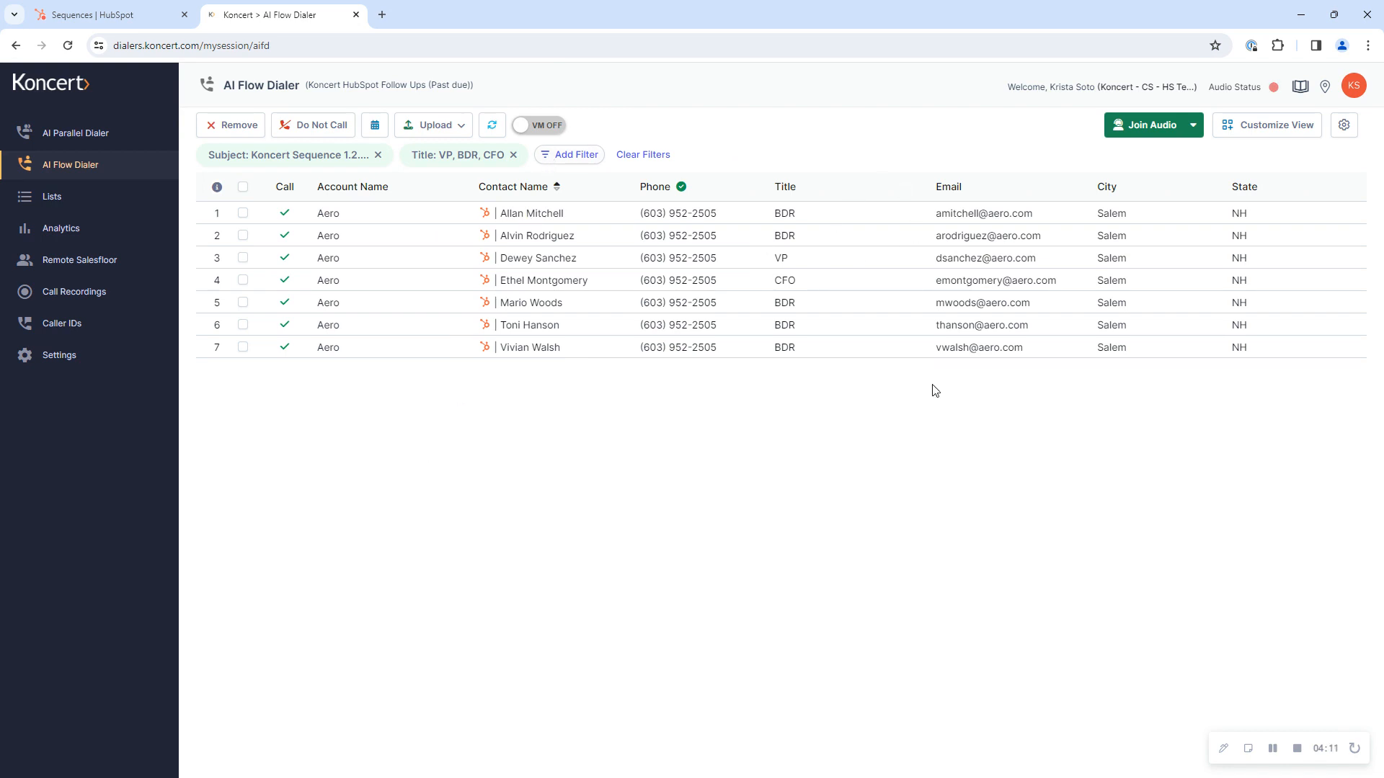
pyautogui.click(582, 157)
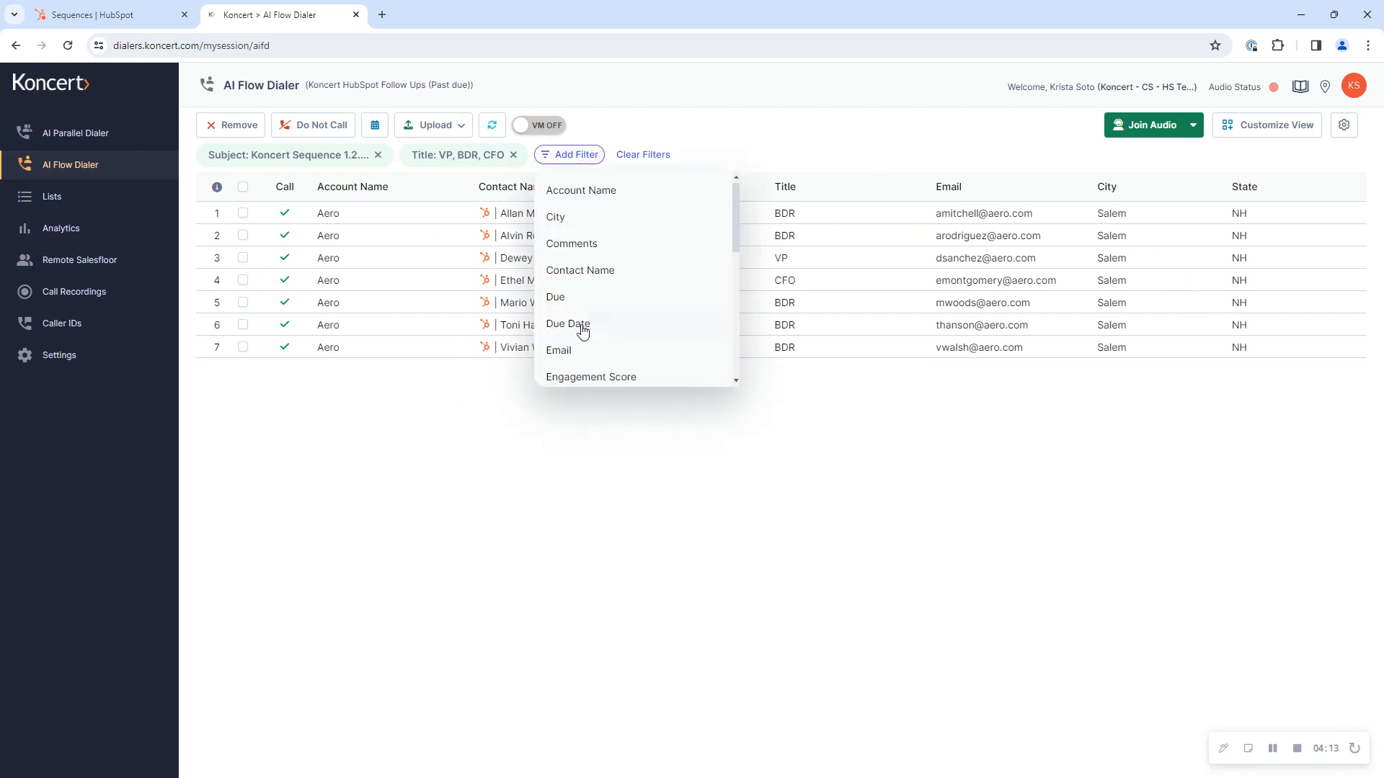
pyautogui.scroll(-5, 567, 348)
pyautogui.scroll(-1, 571, 346)
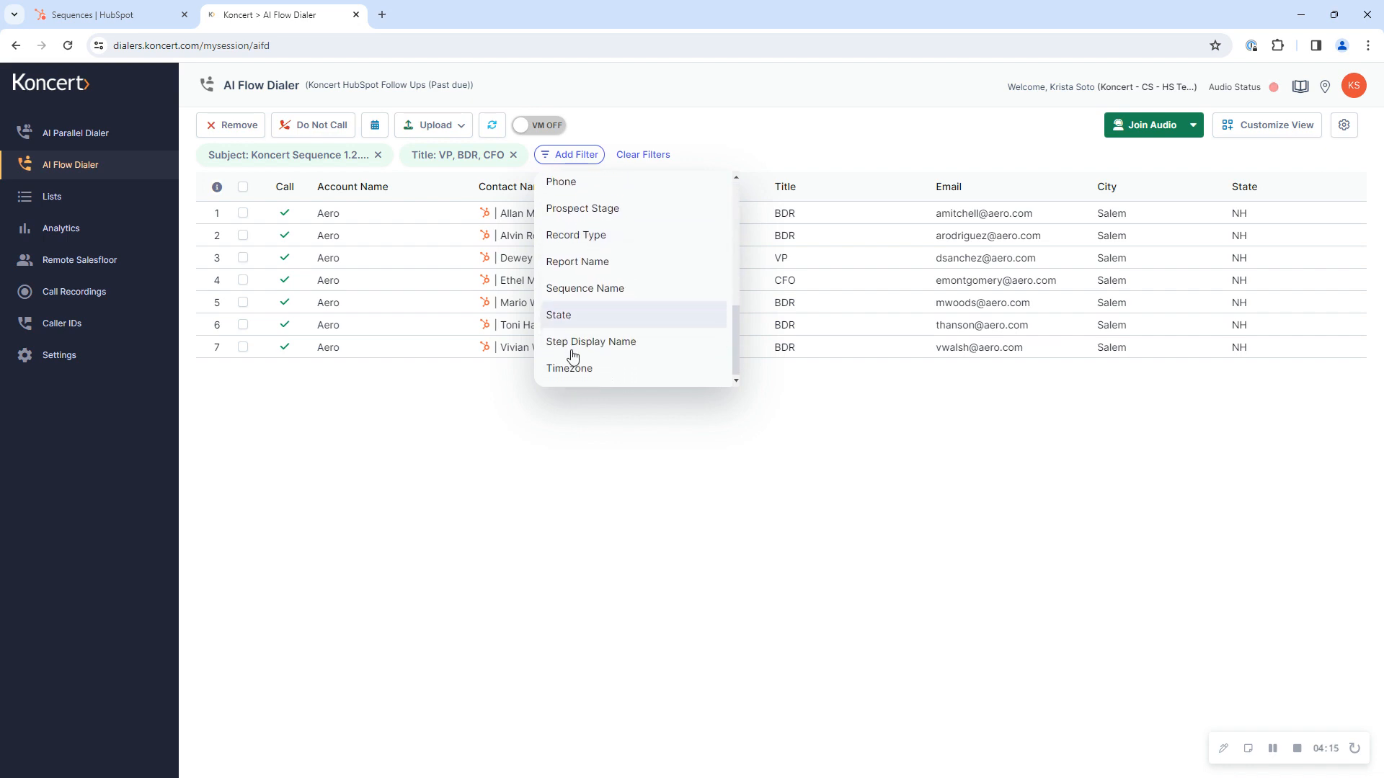
pyautogui.click(727, 122)
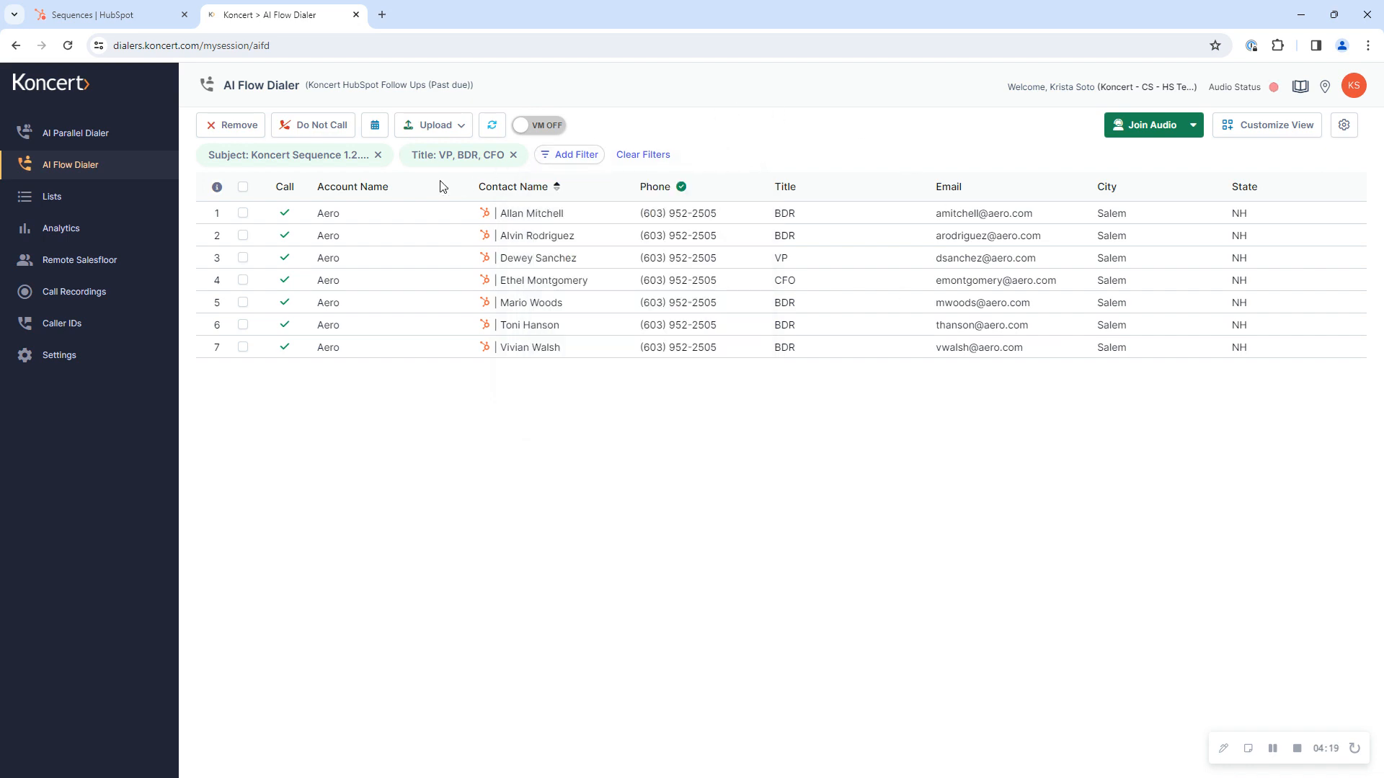